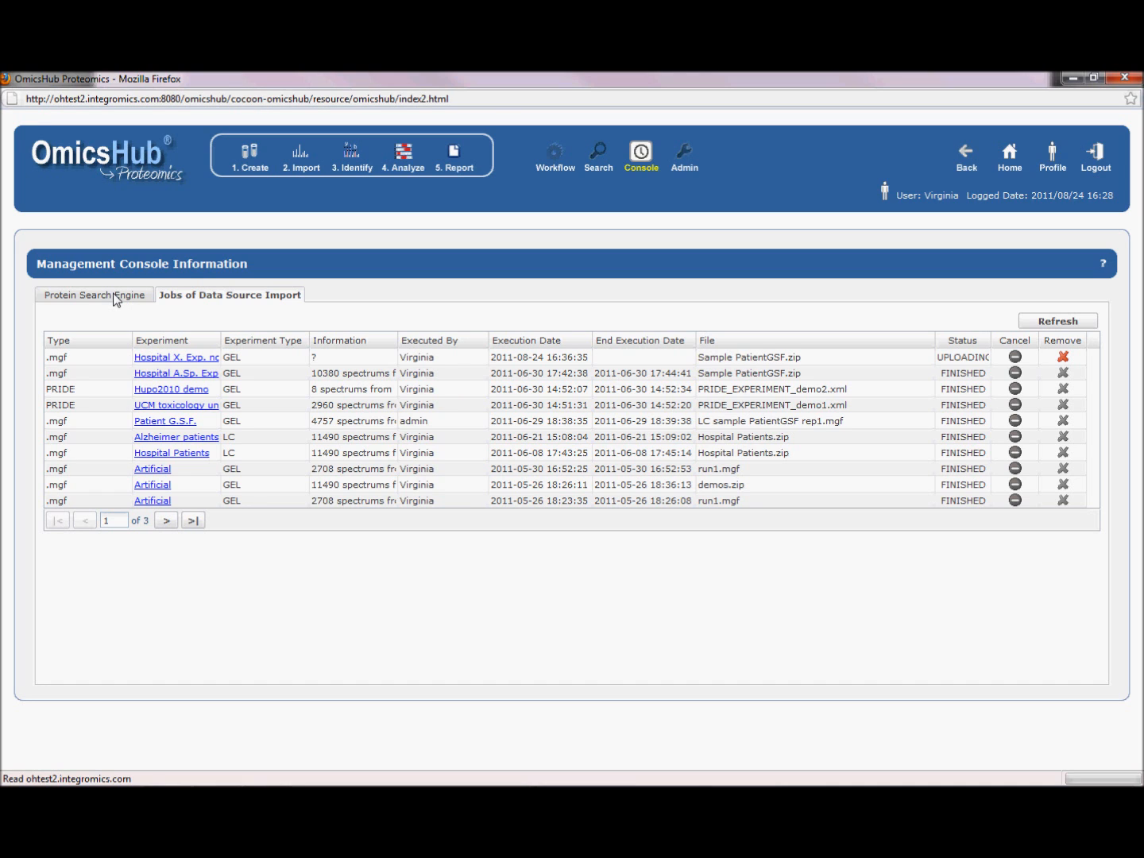
Step: Check the progress of the Hospital X. Exp. no. 02 import job, refreshing the job list and widening the Experiment and Information columns
{"action": "left_click_drag", "start_coordinate": [225, 342], "coordinate": [272, 342]}
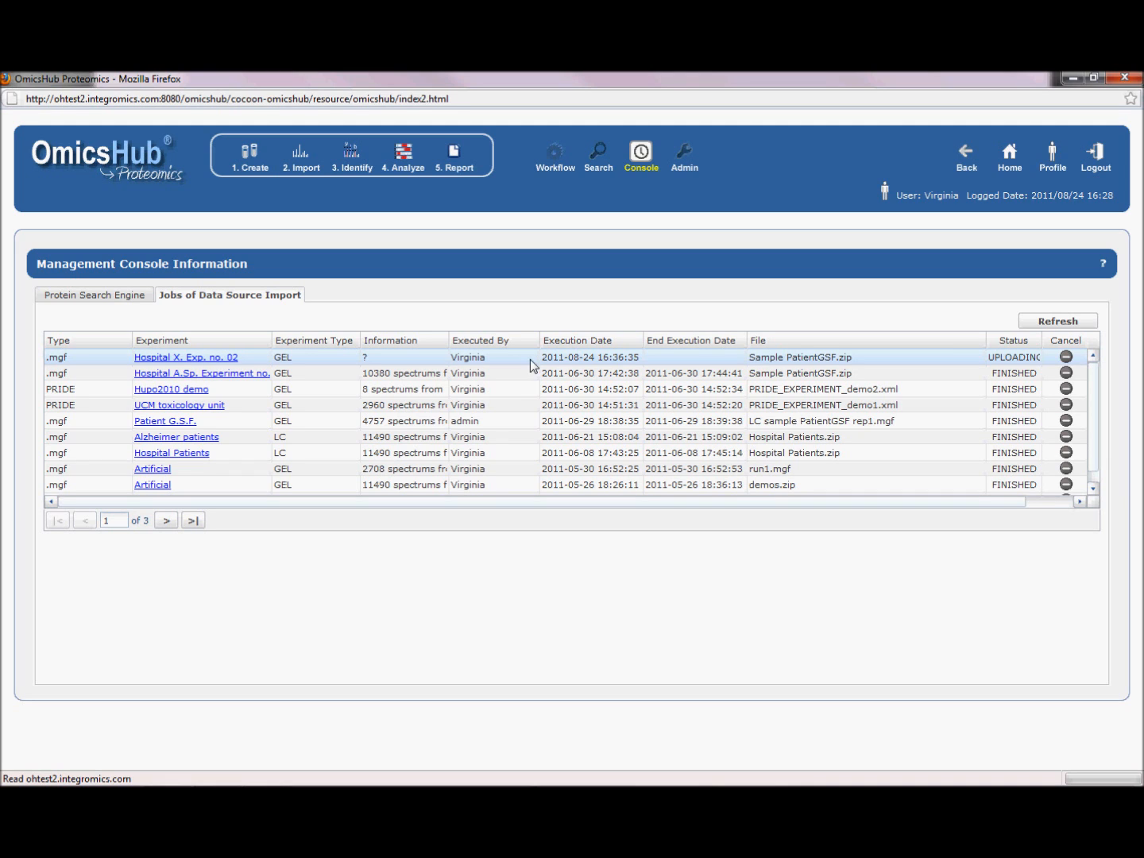
{"action": "left_click", "coordinate": [1045, 324]}
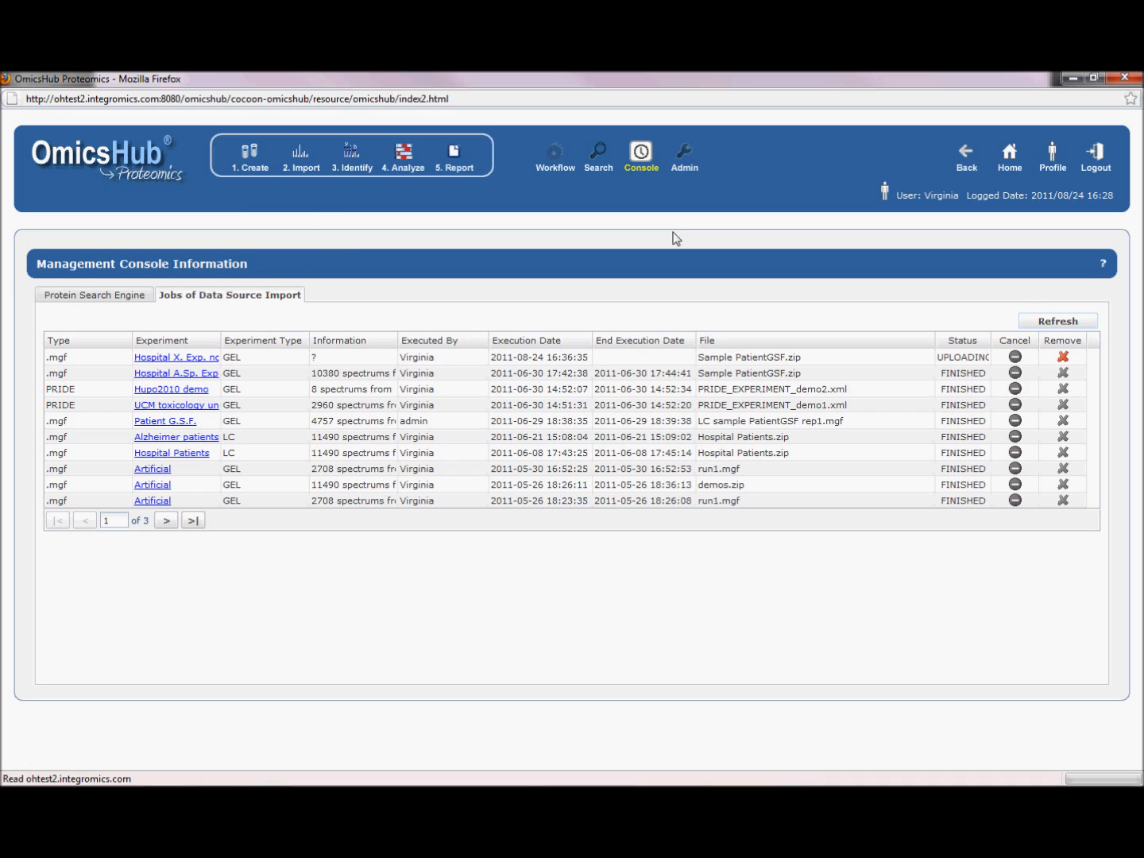
{"action": "left_click", "coordinate": [680, 166]}
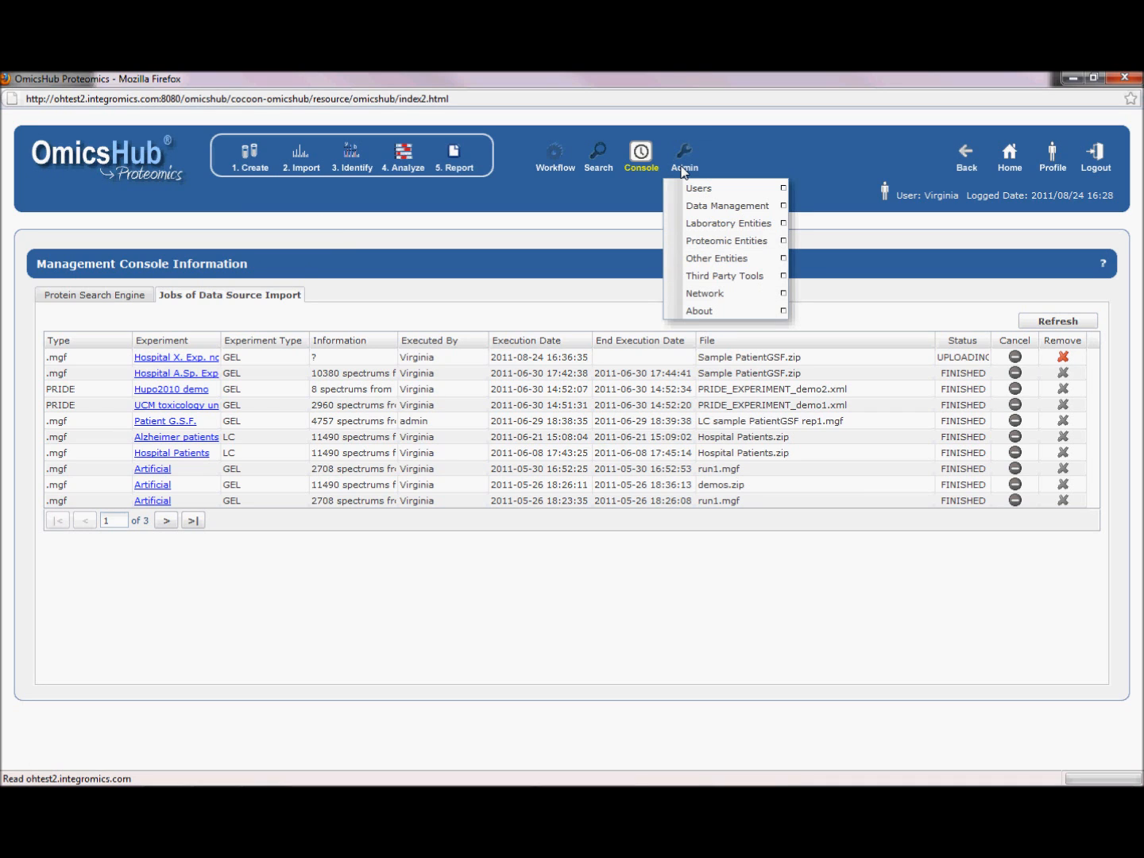
{"action": "mouse_move", "coordinate": [687, 191]}
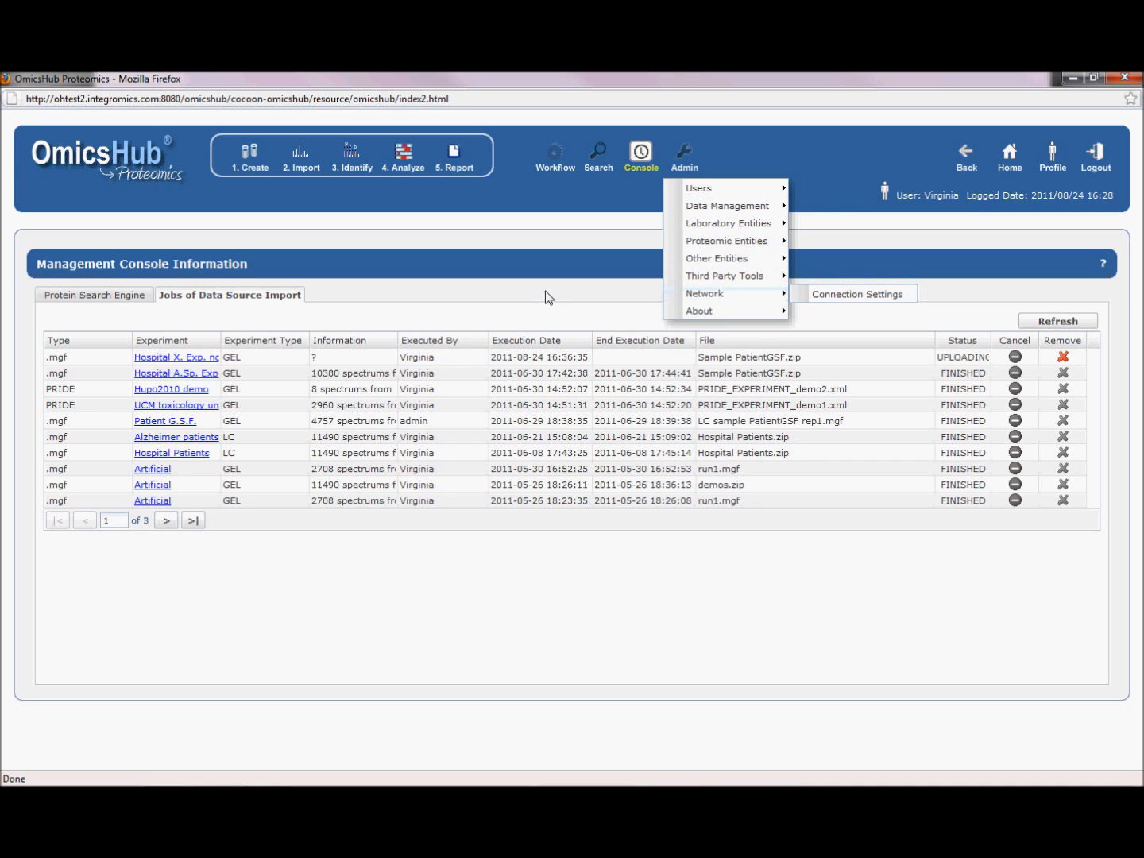
{"action": "left_click", "coordinate": [1077, 326]}
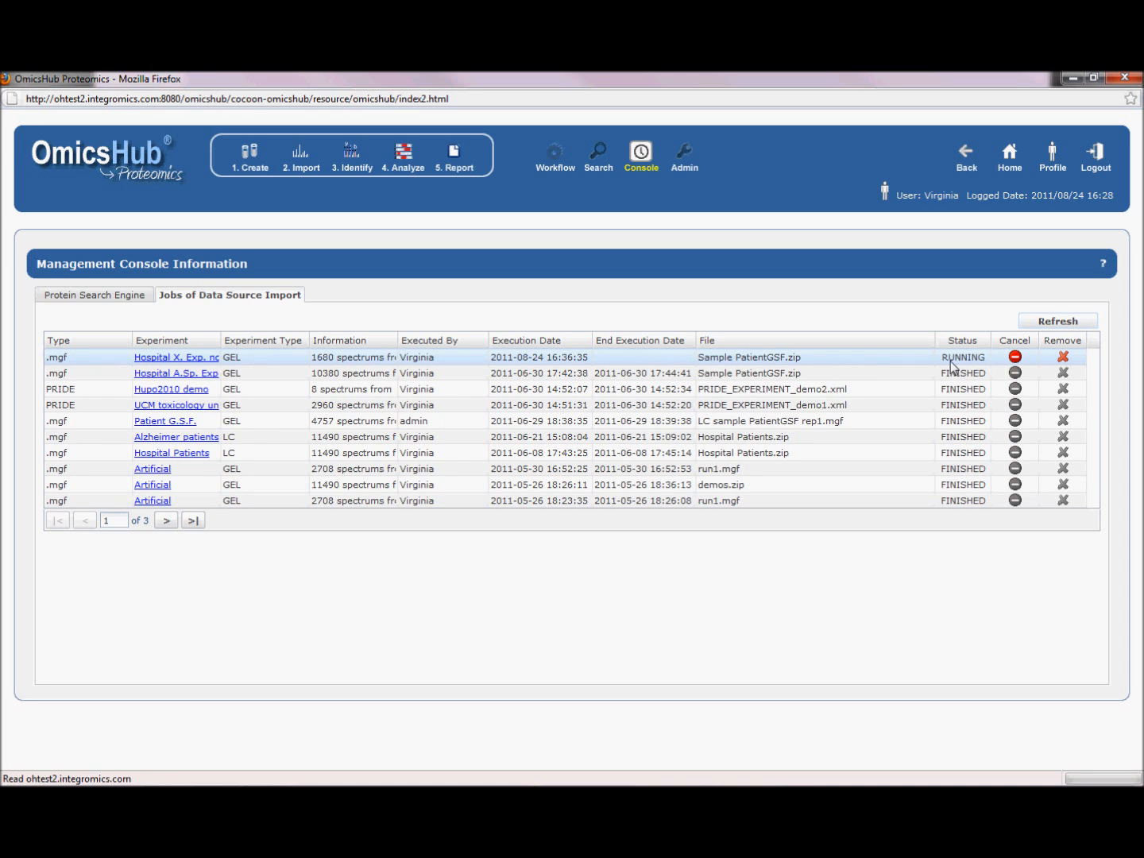
{"action": "left_click_drag", "start_coordinate": [399, 340], "coordinate": [473, 342]}
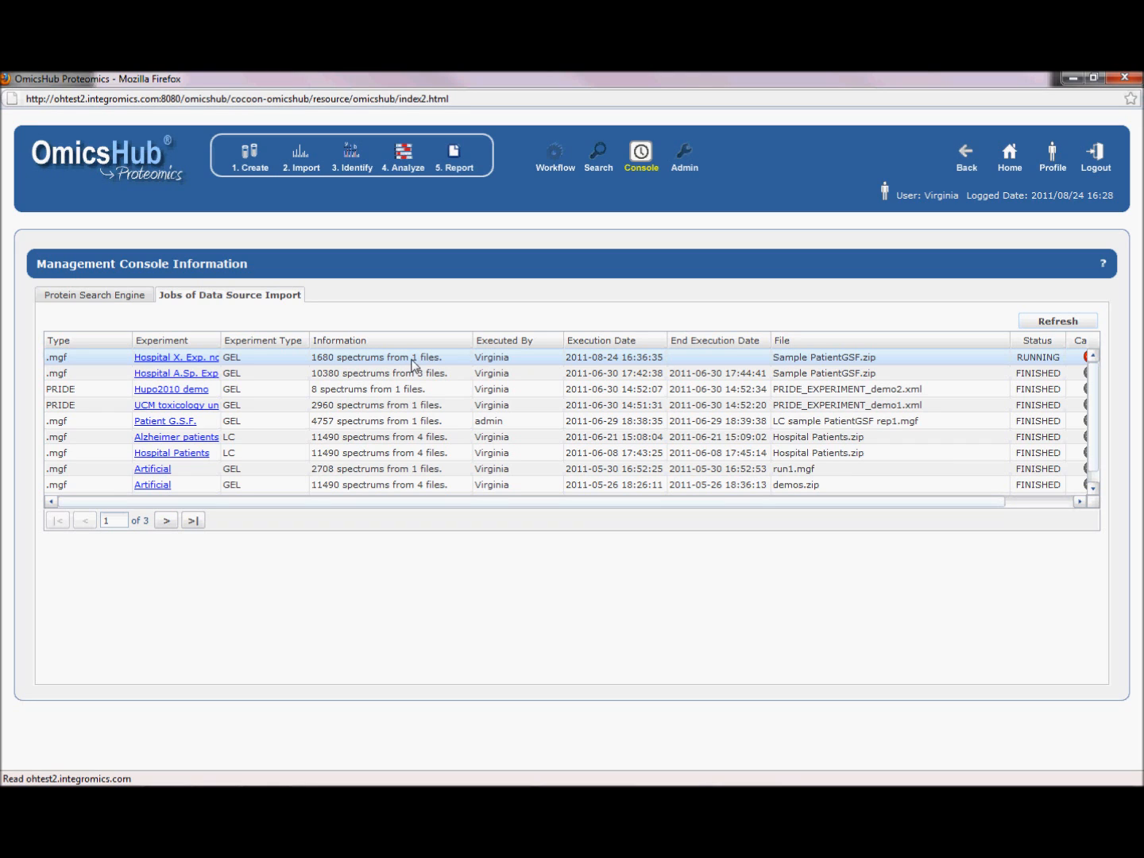
Step: Open Hospital A.Sp. Experiment no. 023 for protein identification, after widening the experiment name column and sorting it in descending order
{"action": "left_click", "coordinate": [347, 163]}
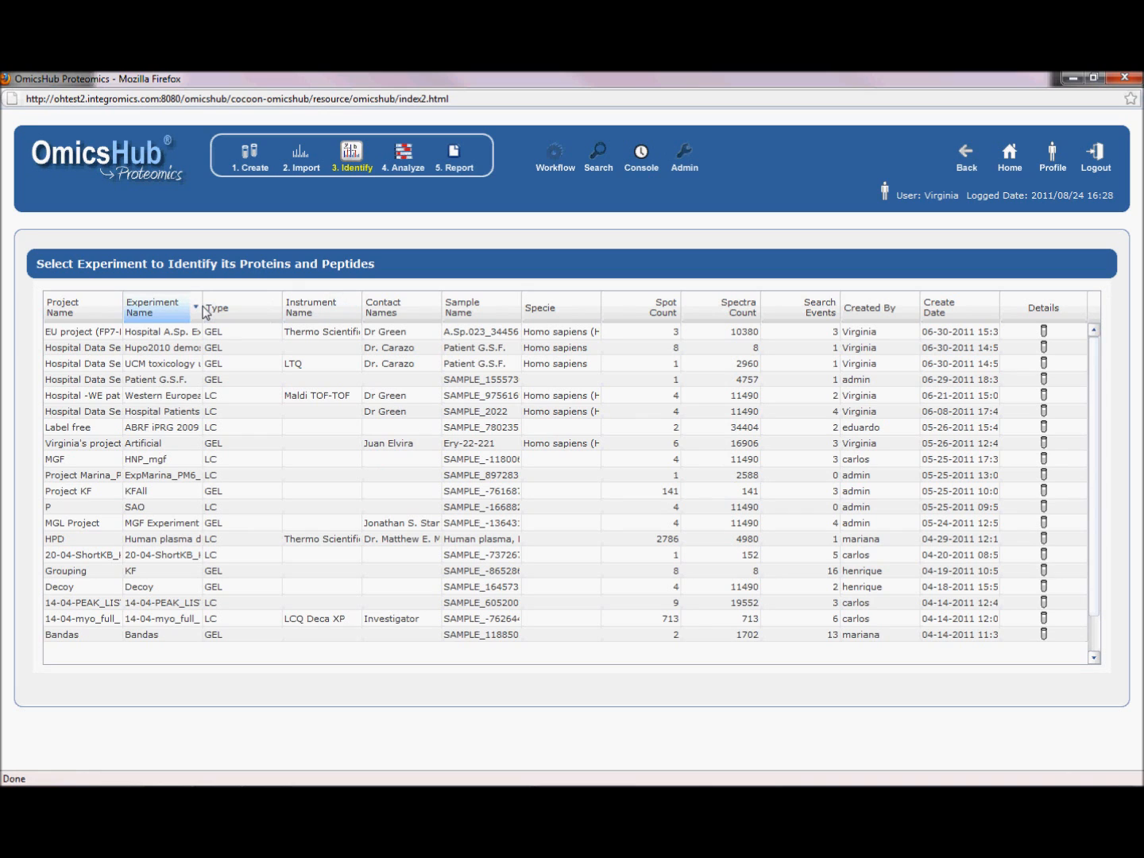
{"action": "left_click_drag", "start_coordinate": [201, 305], "coordinate": [279, 306]}
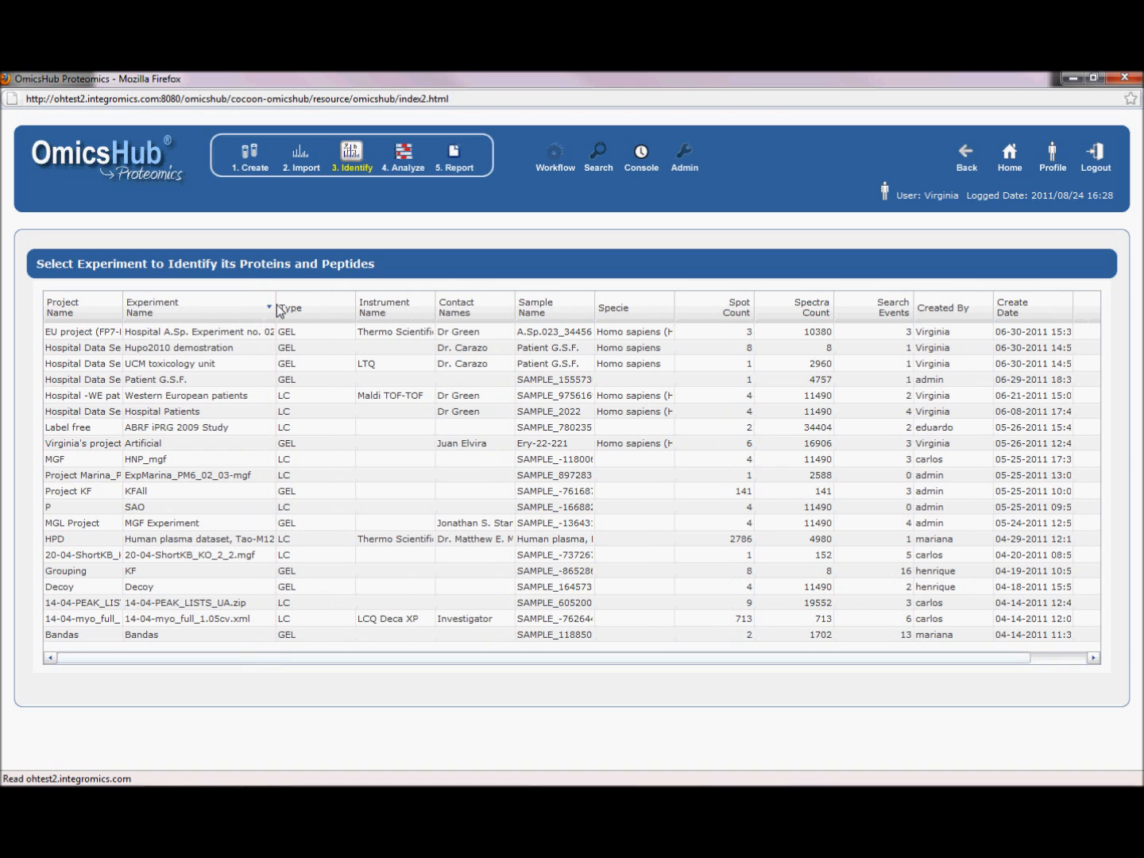
{"action": "left_click", "coordinate": [238, 311]}
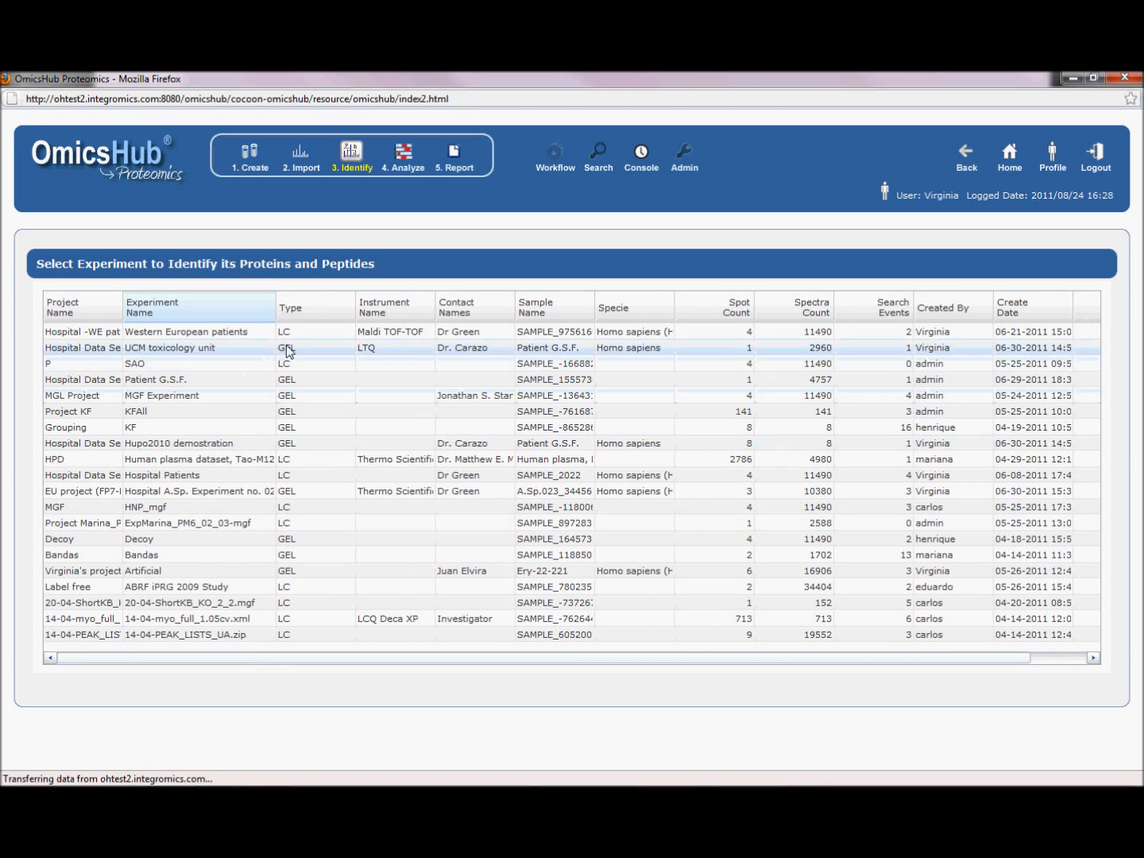
{"action": "left_click_drag", "start_coordinate": [277, 316], "coordinate": [291, 318]}
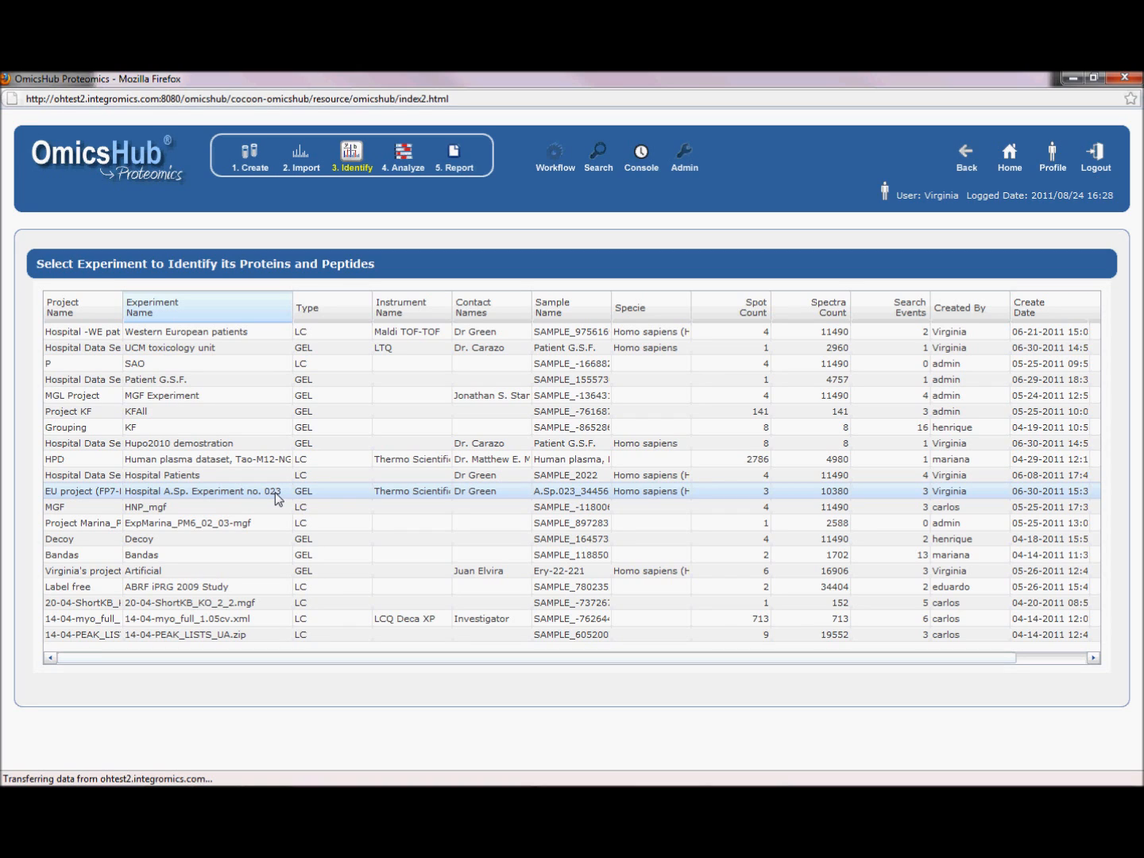
{"action": "double_click", "coordinate": [225, 493]}
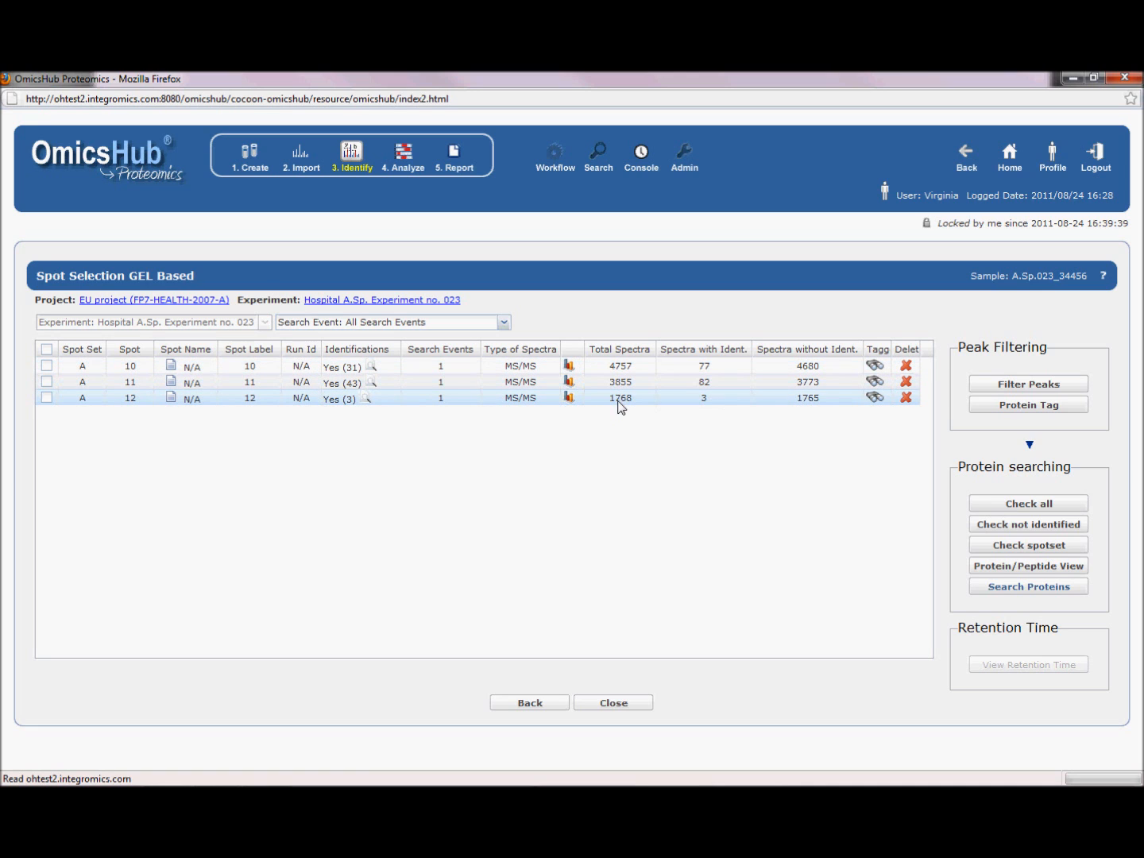
Step: Examine the ions table of spot 10 in the Peak Viewer for the peptide with m/z 1000.2
{"action": "left_click", "coordinate": [569, 366]}
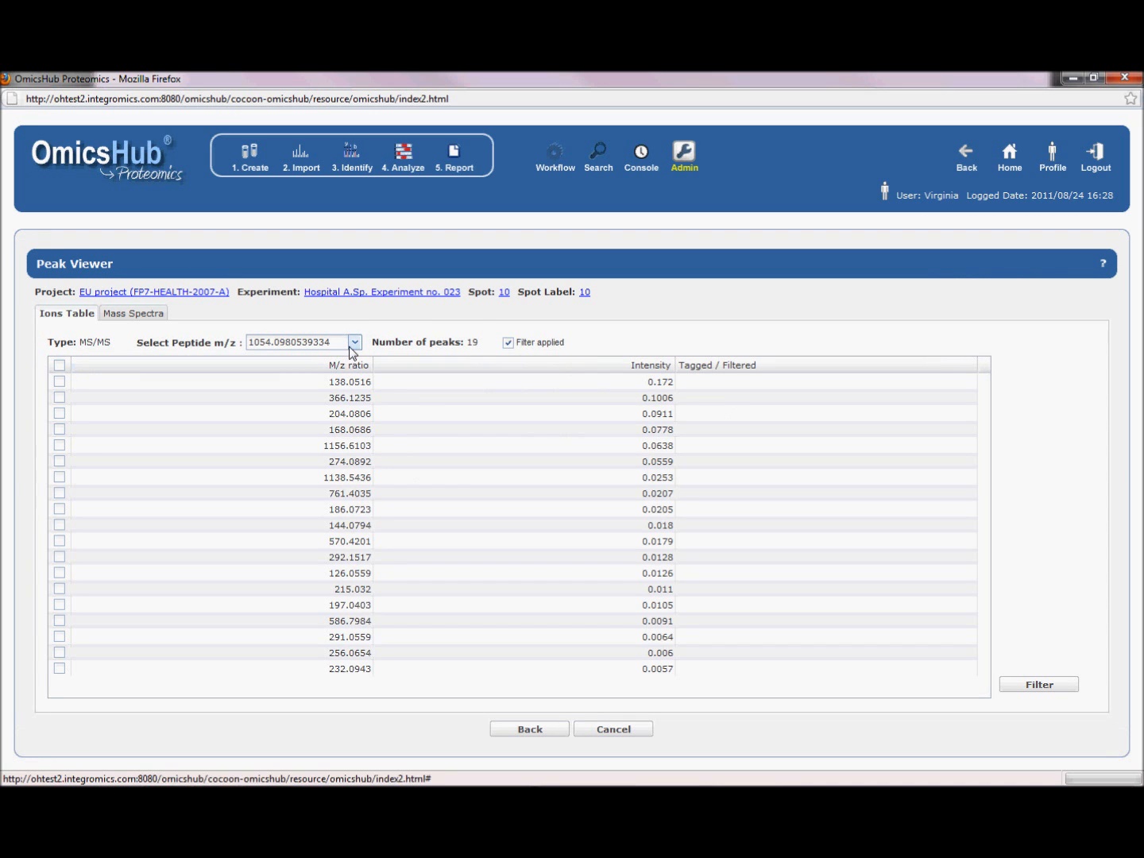
{"action": "left_click", "coordinate": [353, 346]}
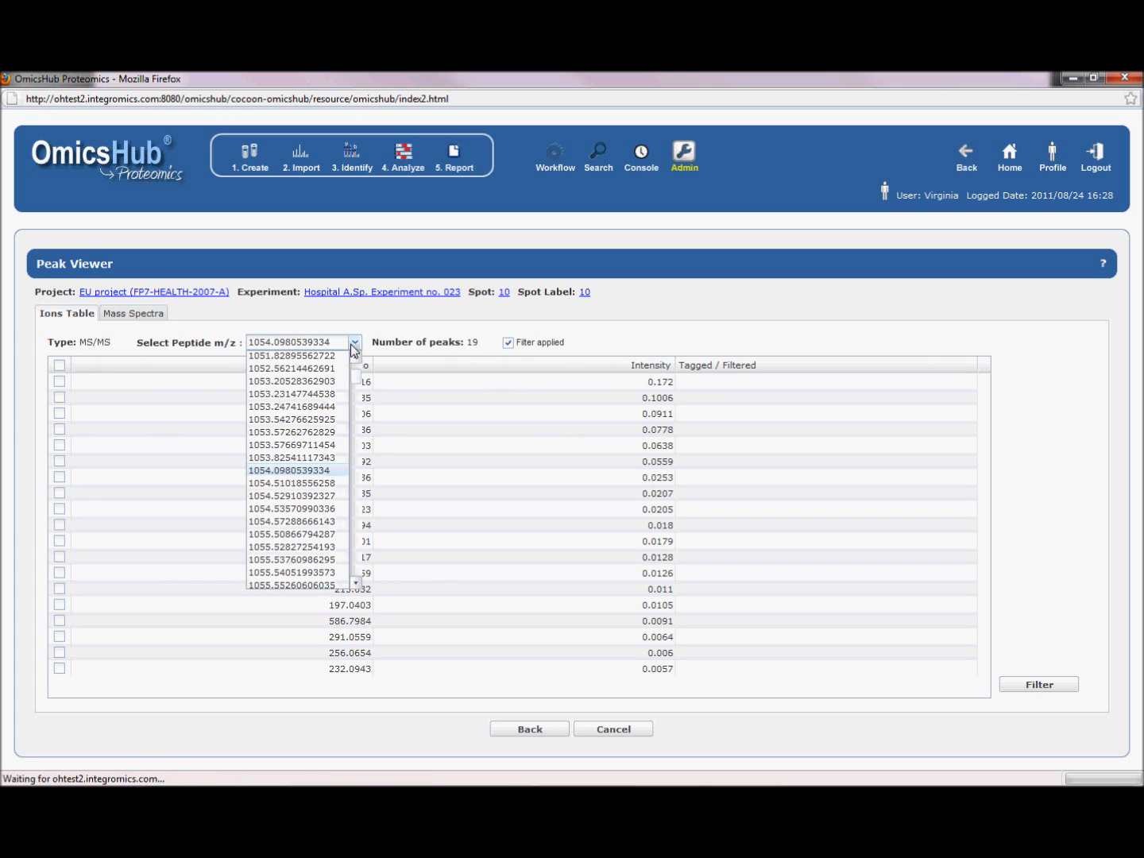
{"action": "left_click_drag", "start_coordinate": [356, 379], "coordinate": [356, 367]}
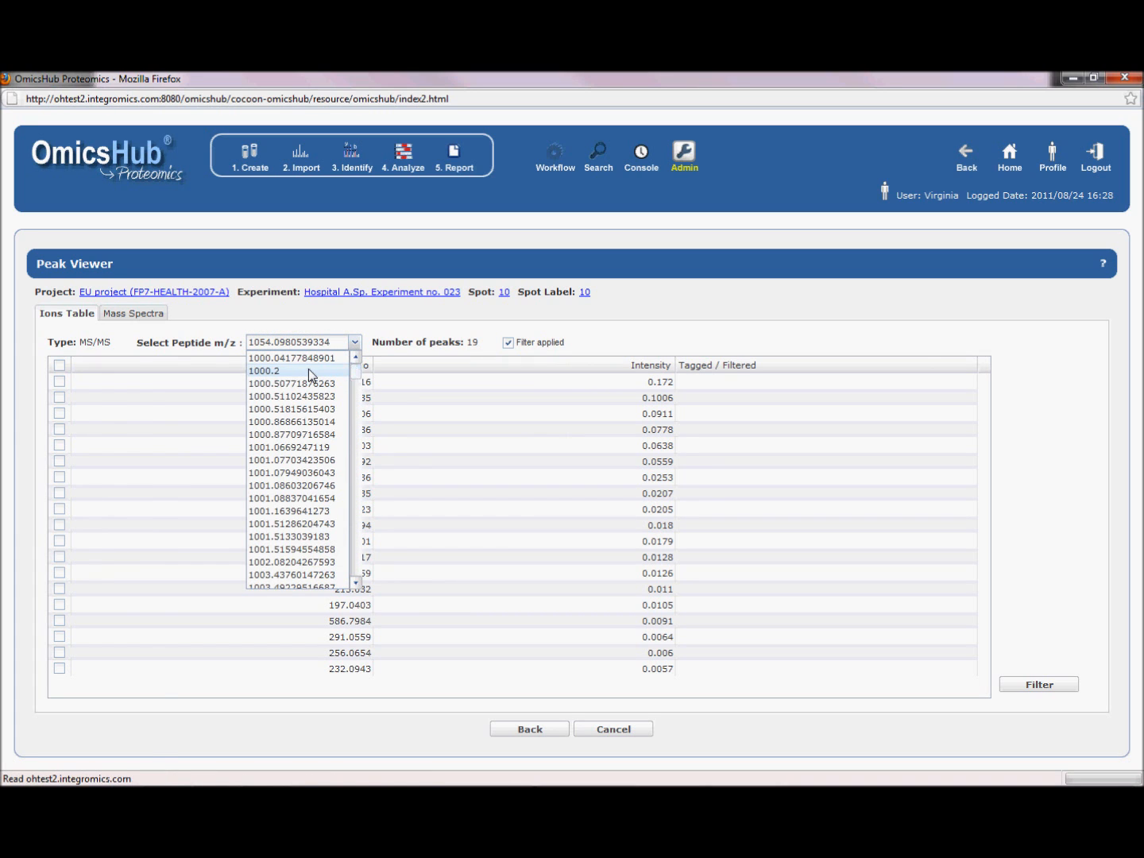
{"action": "left_click", "coordinate": [308, 372]}
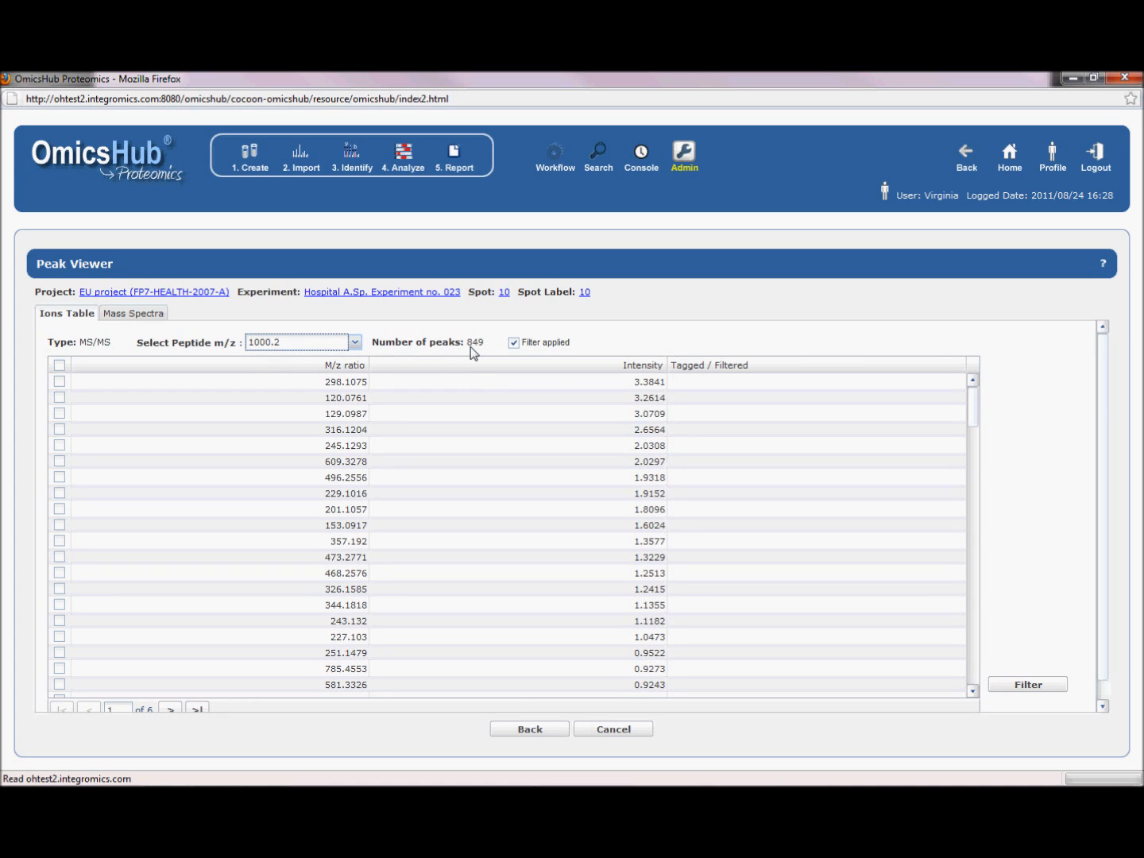
{"action": "left_click_drag", "start_coordinate": [974, 403], "coordinate": [690, 414]}
Step: Show the peptide's mass spectrum and limit the displayed range to an m/z end of 600.90 Da
{"action": "left_click", "coordinate": [127, 318]}
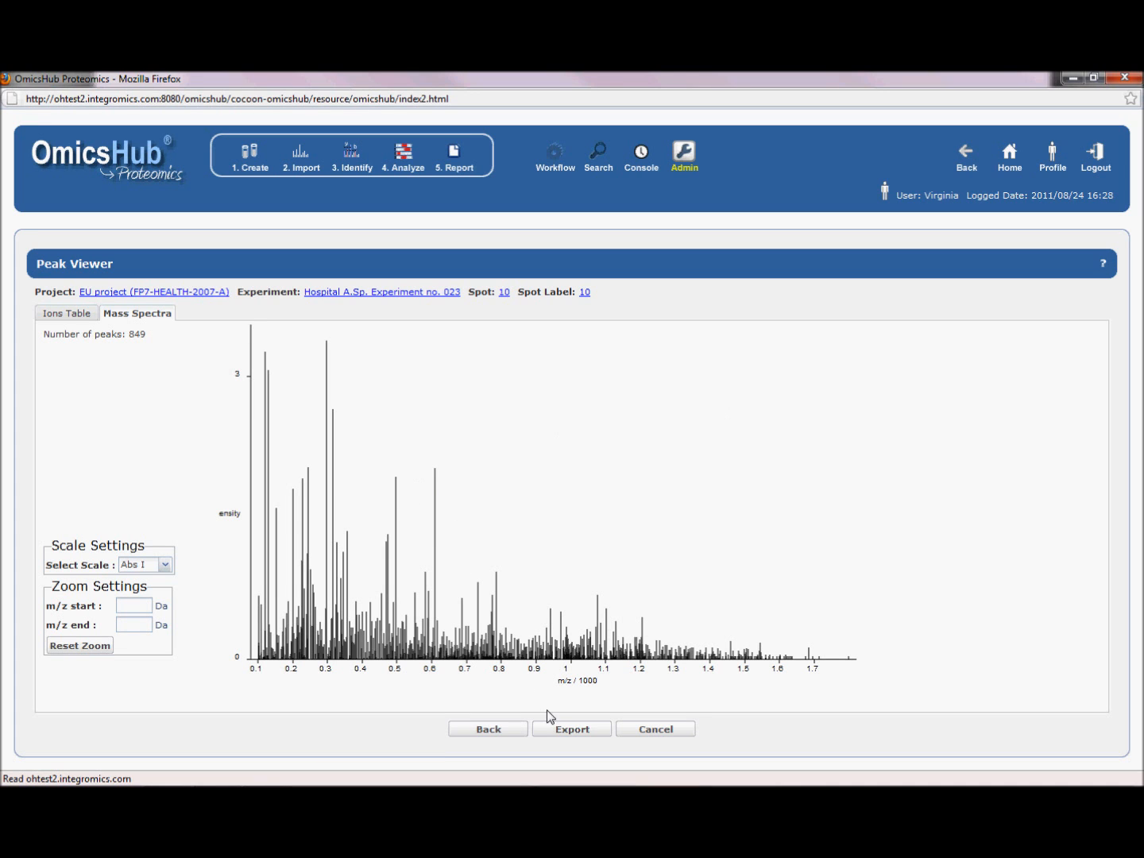
{"action": "left_click", "coordinate": [563, 731]}
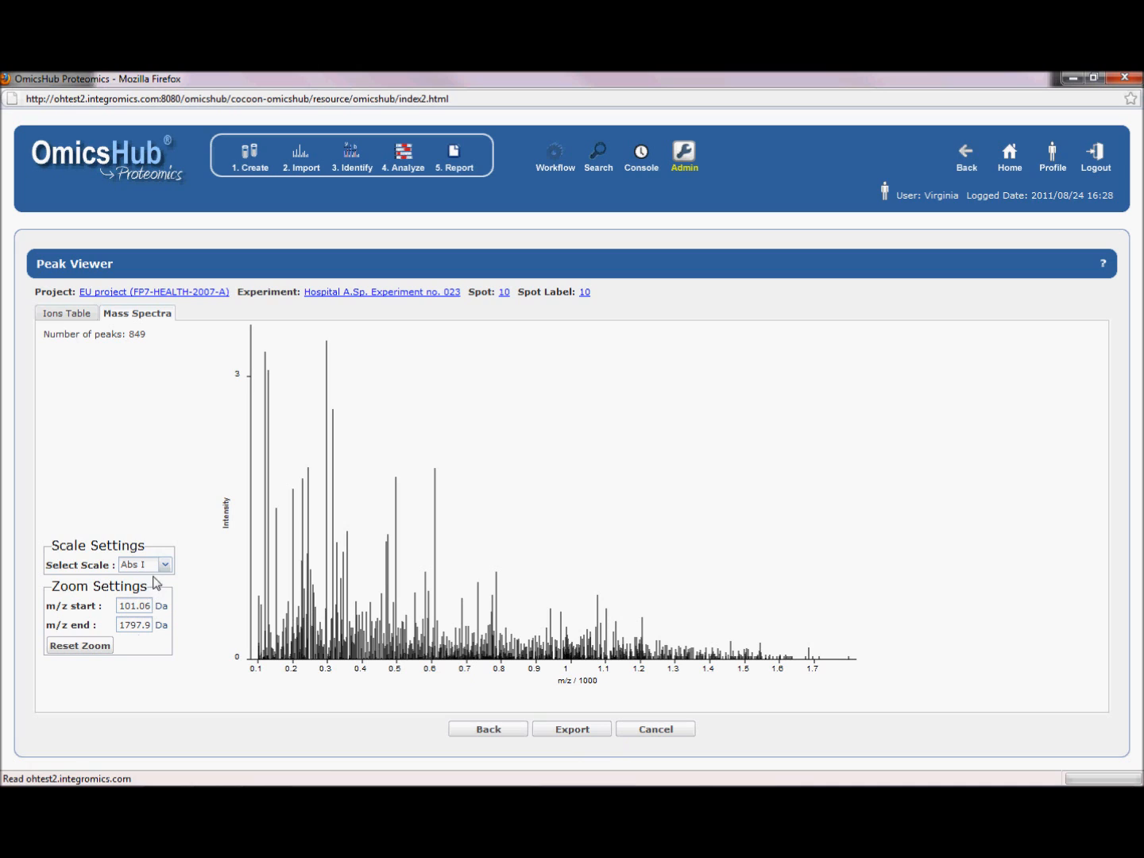
{"action": "left_click_drag", "start_coordinate": [136, 625], "coordinate": [111, 626]}
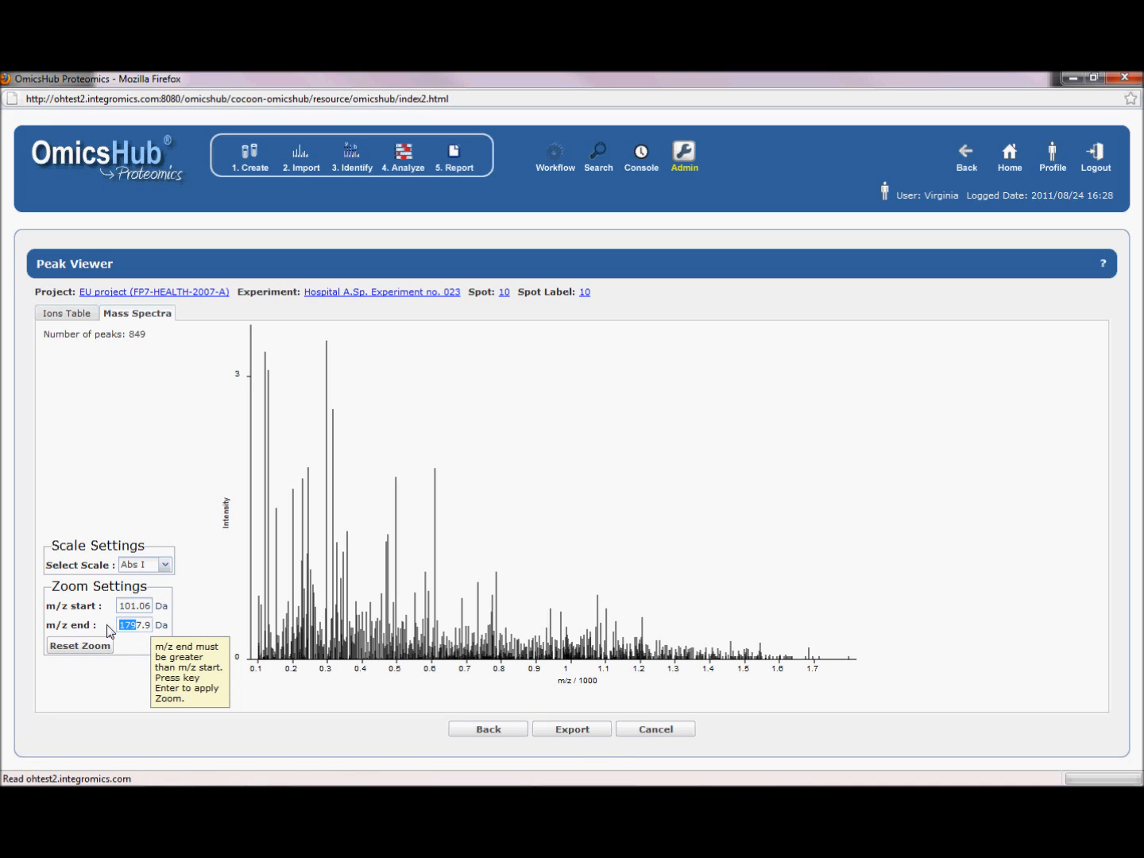
{"action": "type", "text": "600"}
{"action": "key", "text": "ctrl+z"}
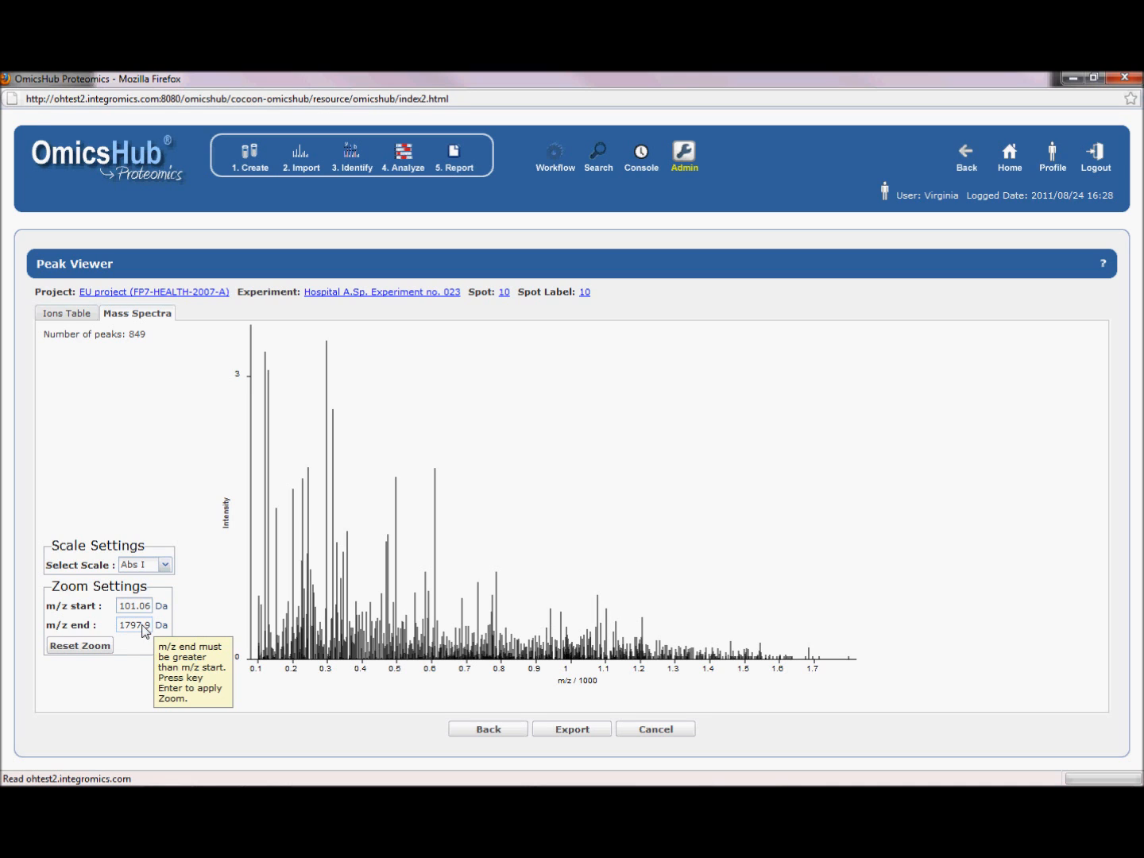
{"action": "key", "text": "BackSpace"}
{"action": "key", "text": "BackSpace"}
{"action": "key", "text": "BackSpace"}
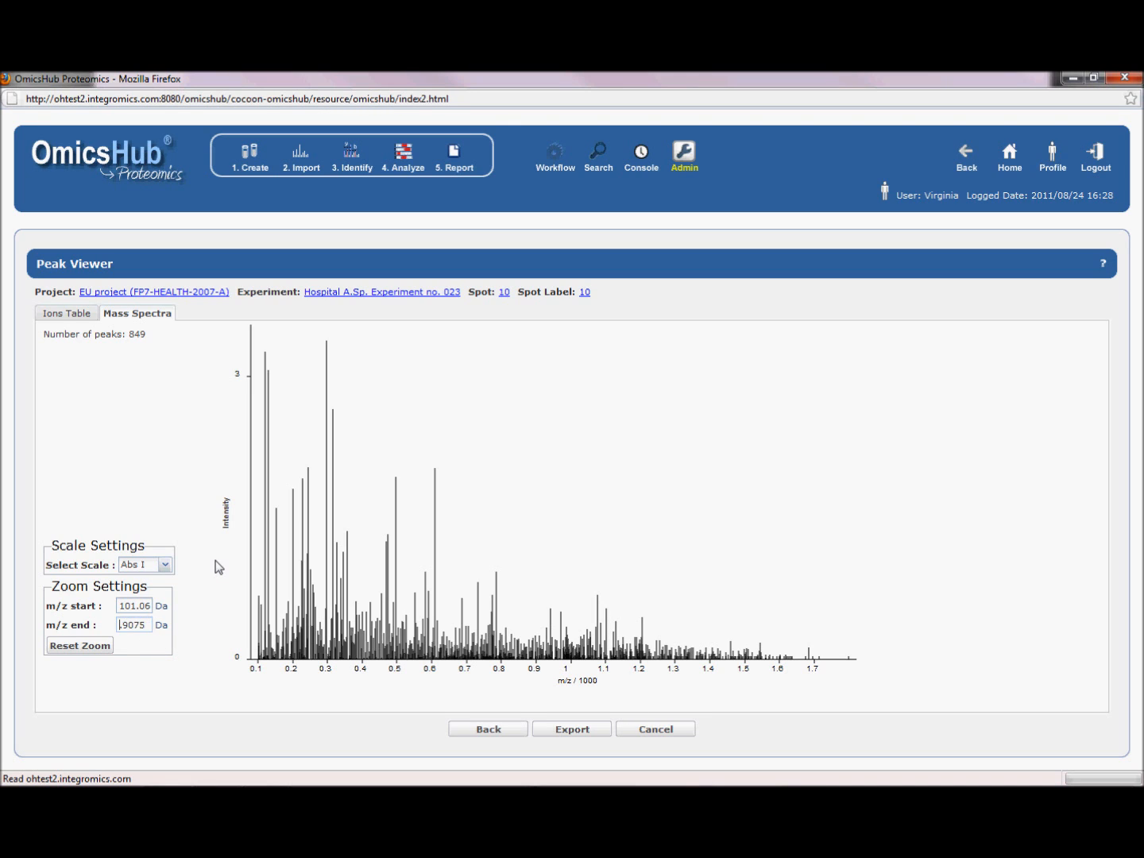
{"action": "type", "text": "600."}
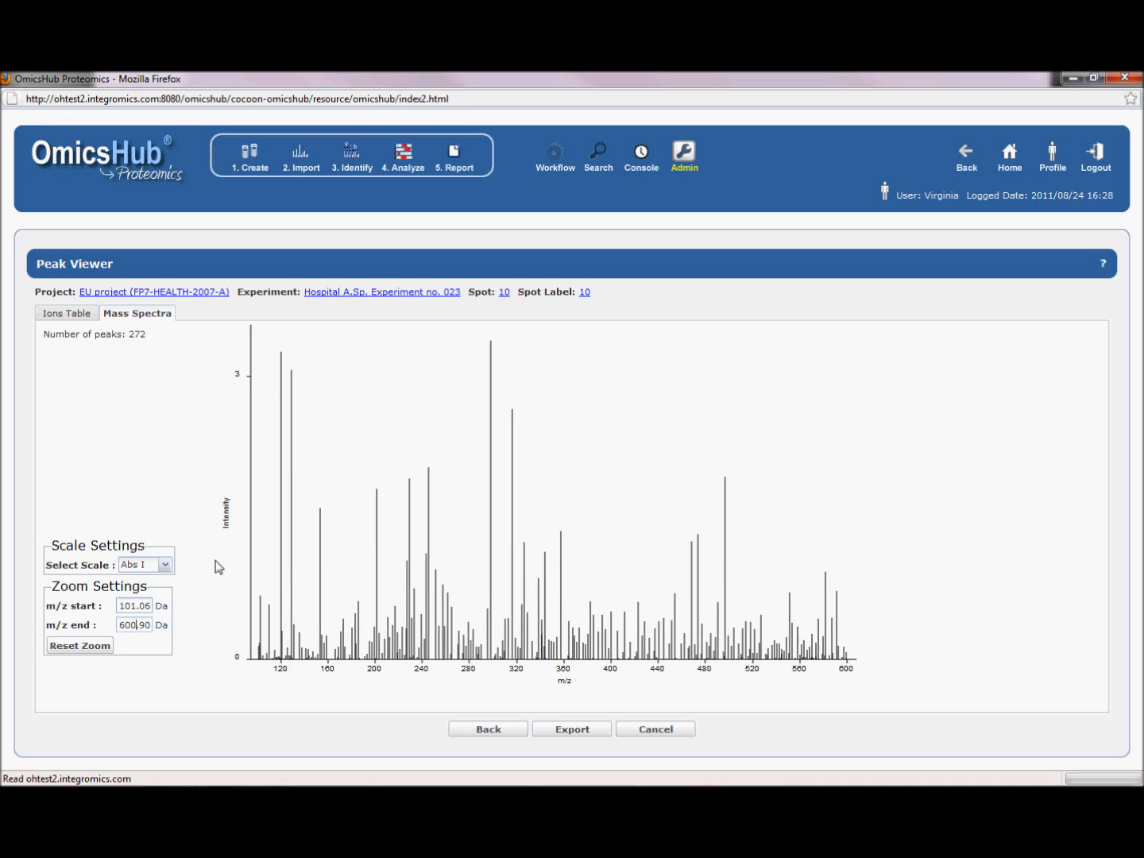
Step: View the spectrum on the Log10 I and I% intensity scales, and return to the spot selection
{"action": "left_click", "coordinate": [165, 566]}
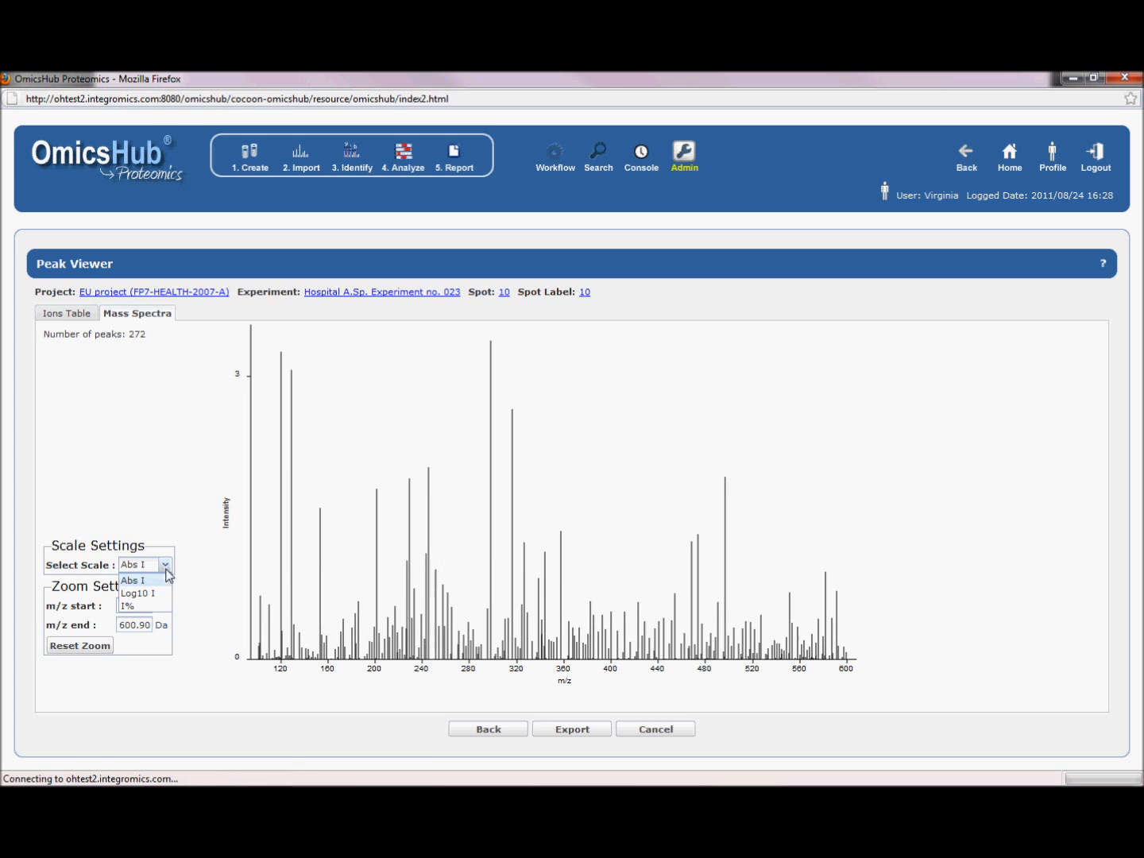
{"action": "left_click", "coordinate": [164, 596]}
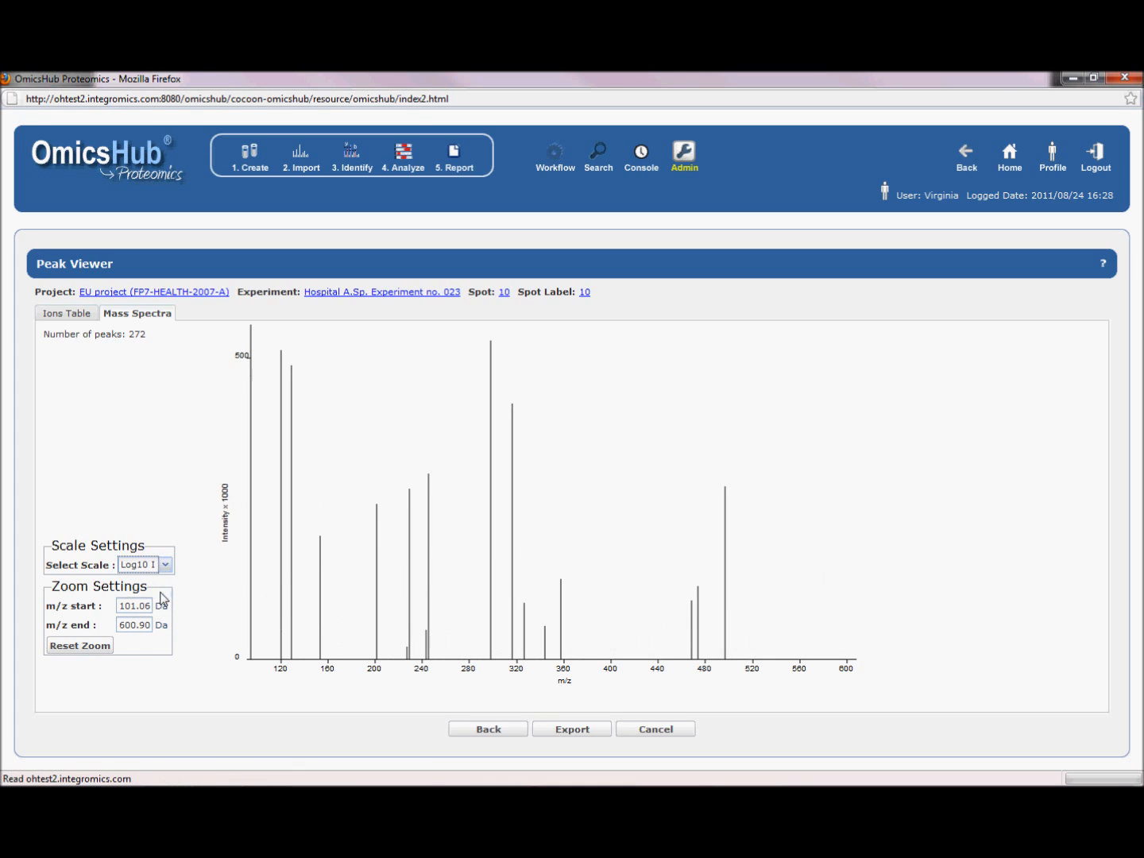
{"action": "left_click", "coordinate": [165, 566]}
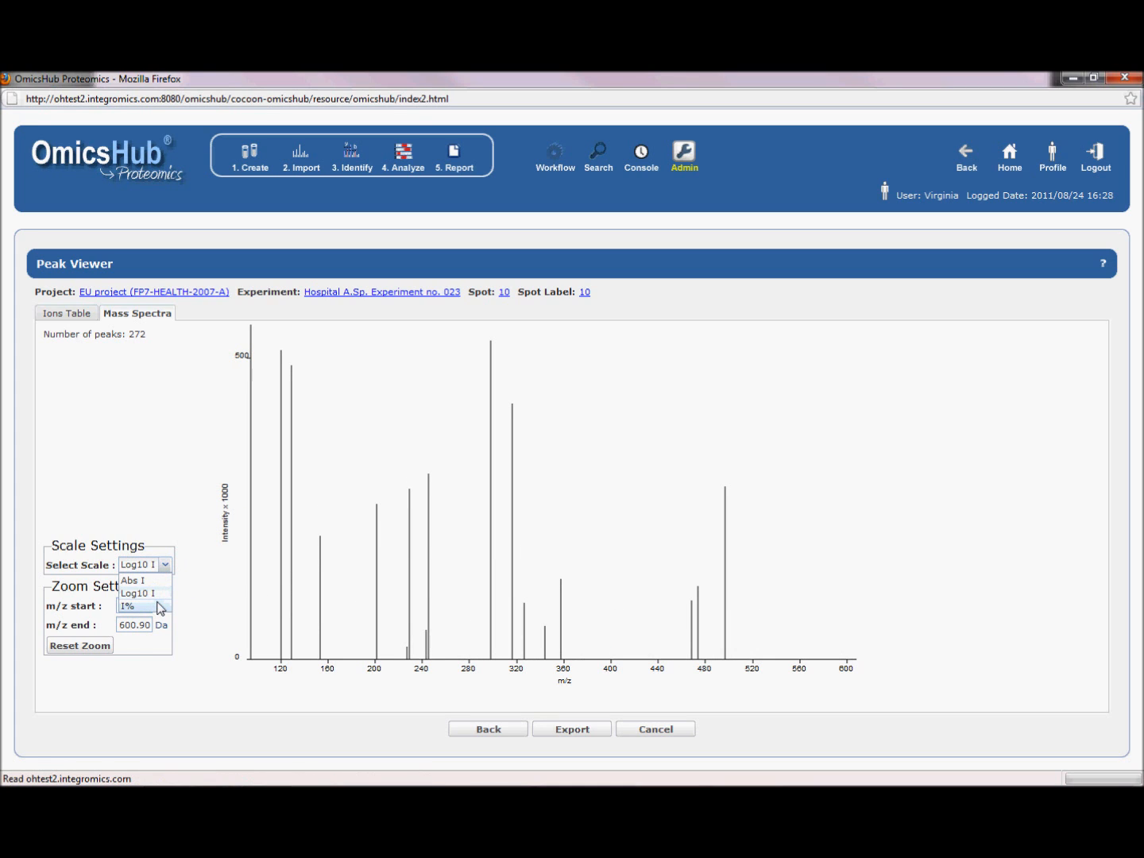
{"action": "left_click", "coordinate": [161, 607]}
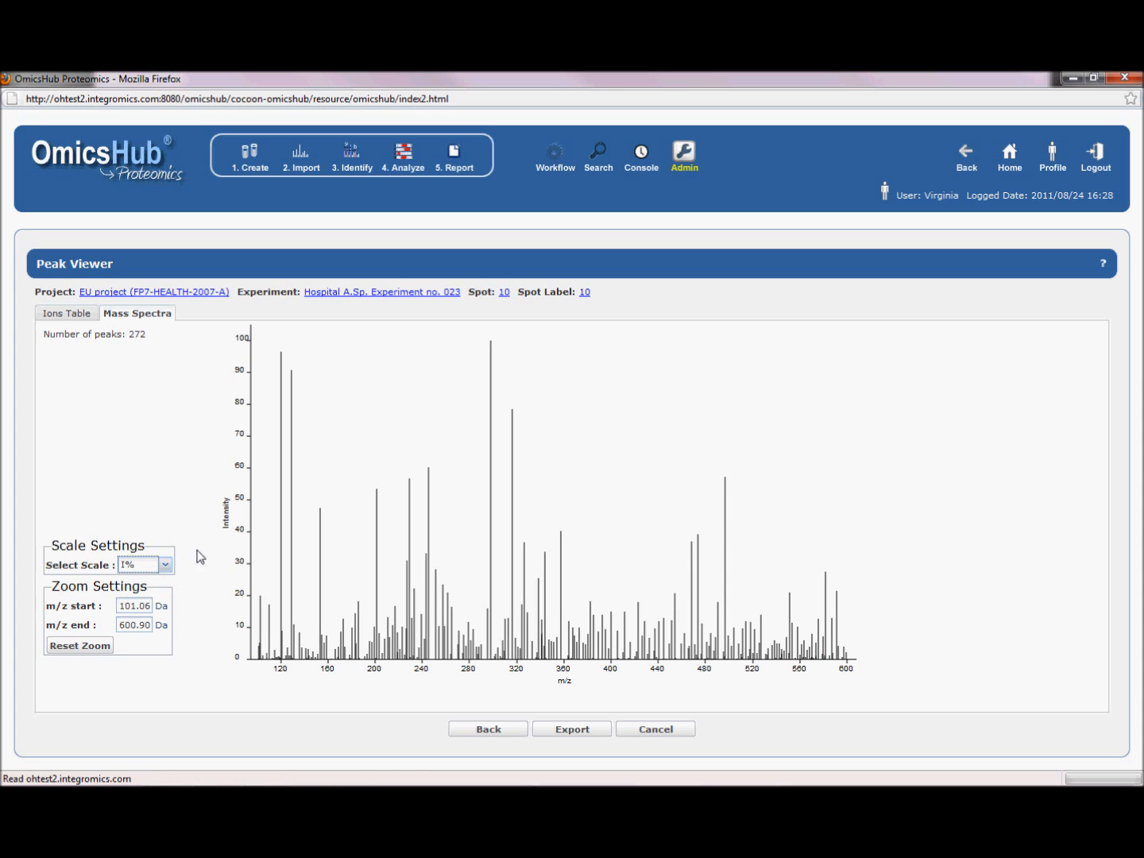
{"action": "left_click", "coordinate": [500, 728]}
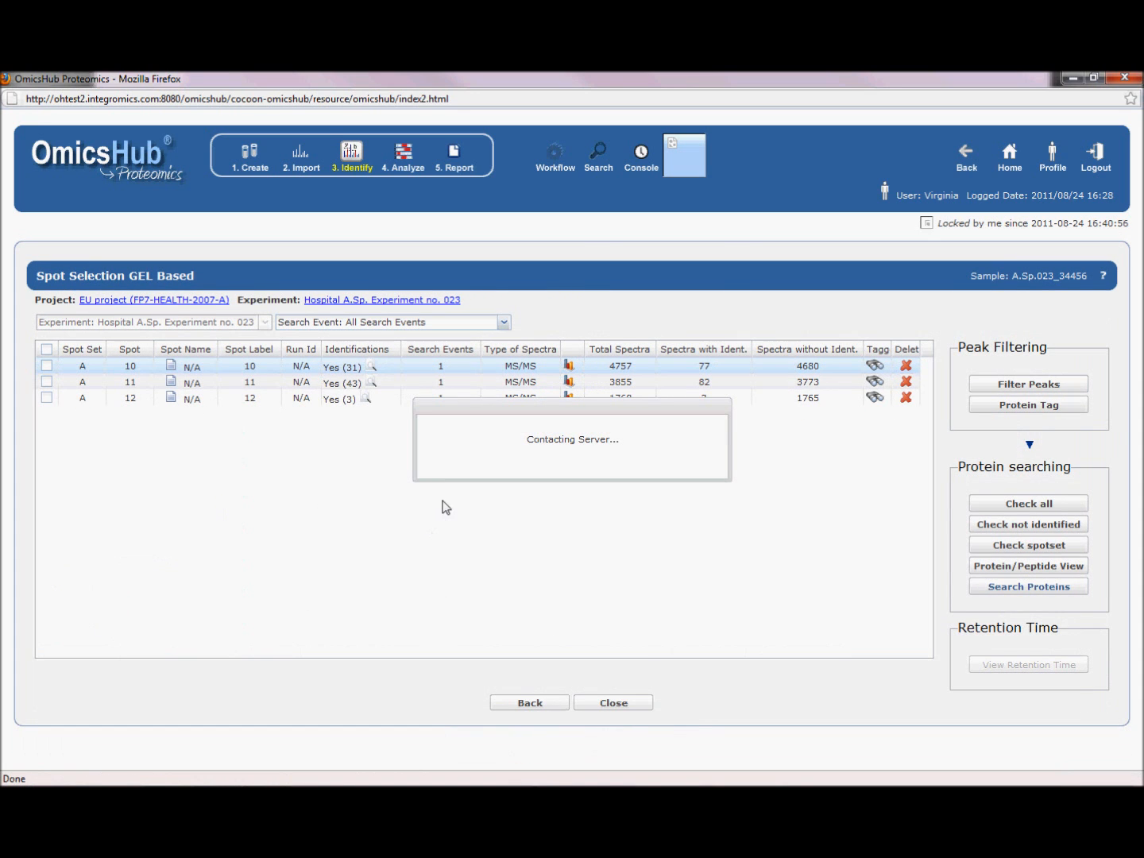
Step: Select all the gel spots of the experiment: 10, 11 and 12
{"action": "left_click", "coordinate": [47, 350]}
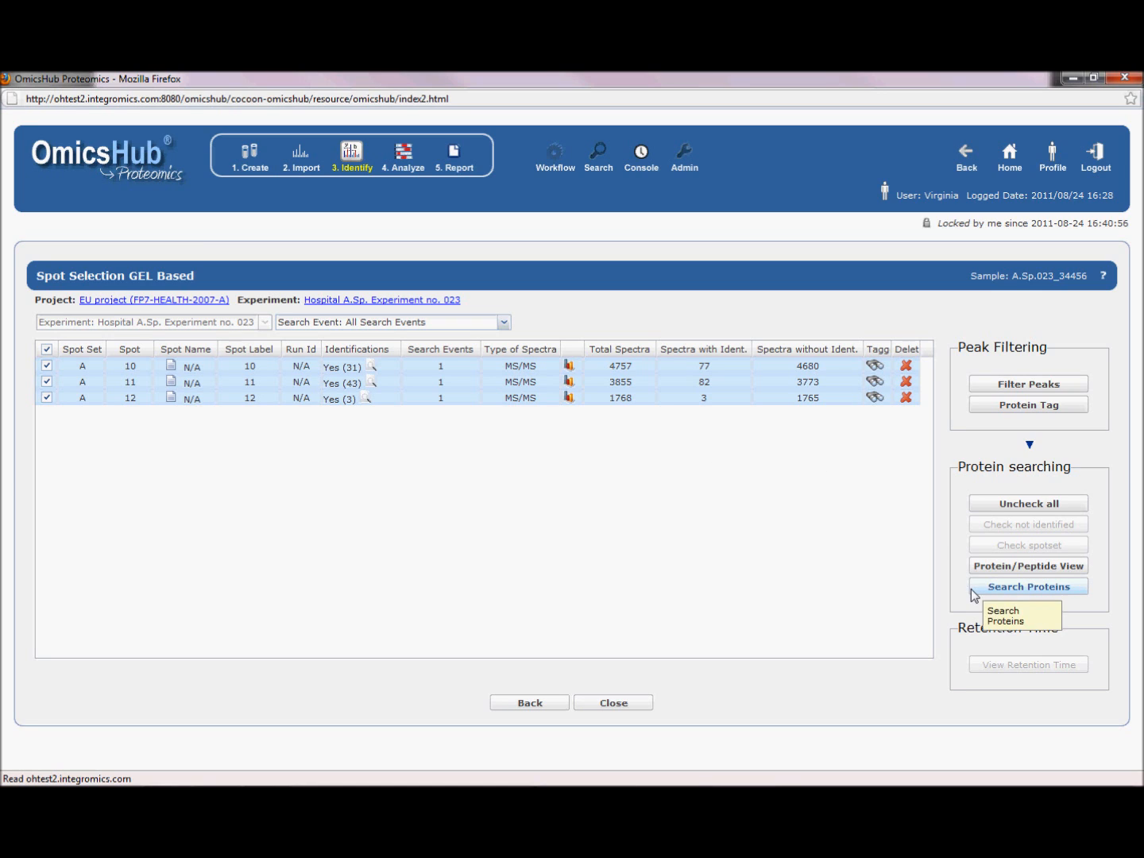
Step: Review the peak filtering options for the selected spots, pick "Keratine masses exclussion list.txt" as a possible mass exclusion file, and cancel the filtering
{"action": "left_click", "coordinate": [992, 387]}
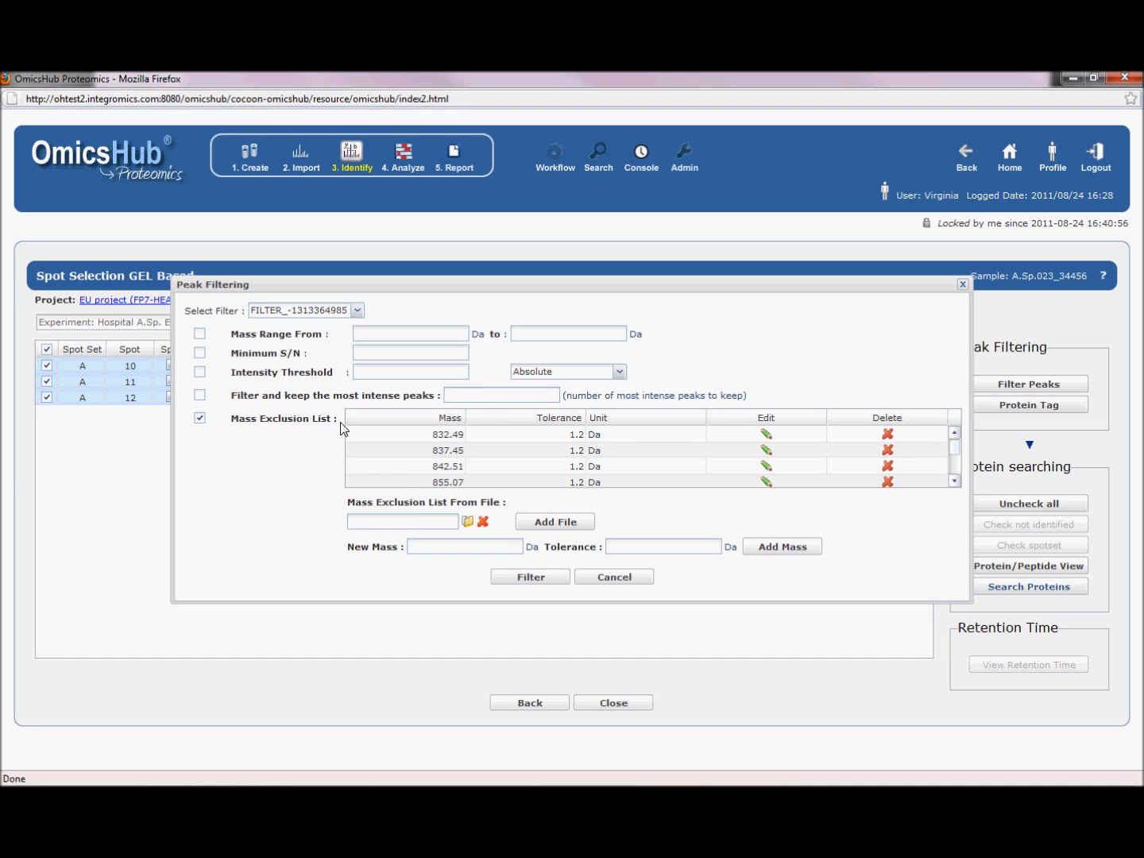
{"action": "left_click", "coordinate": [468, 522]}
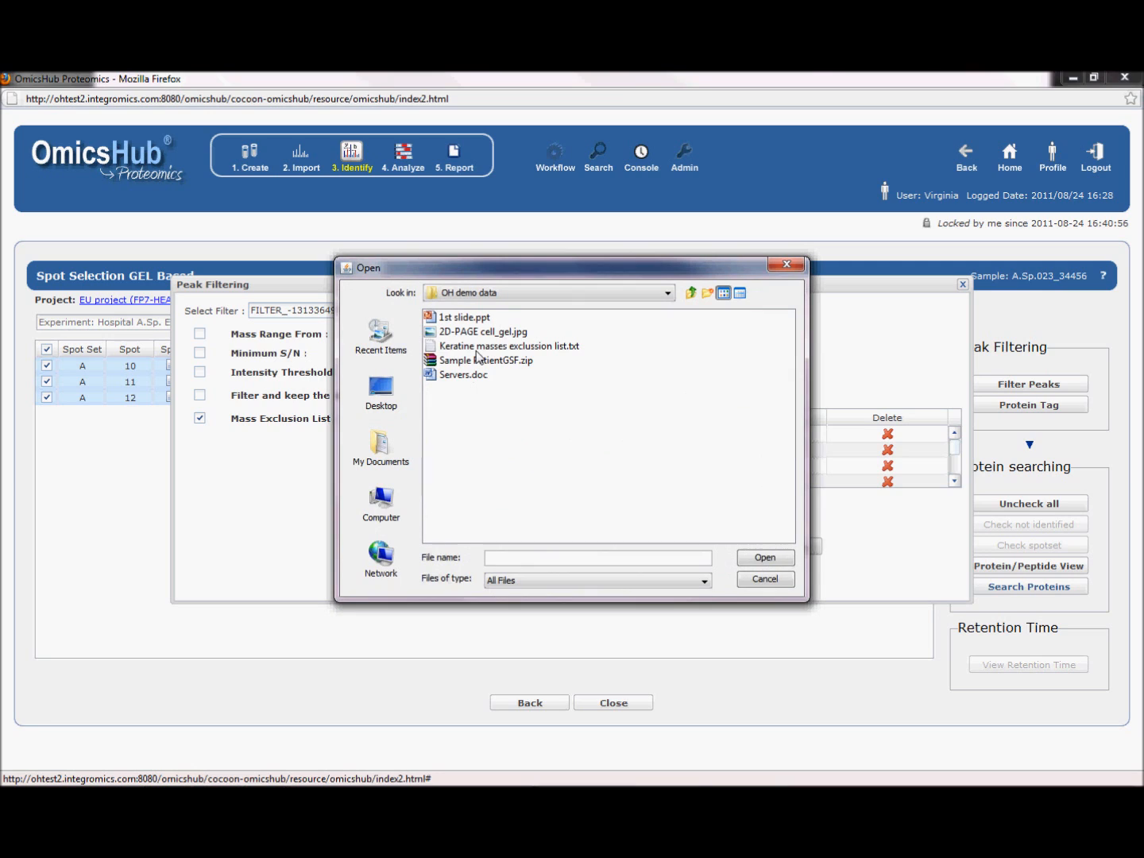
{"action": "left_click", "coordinate": [476, 349]}
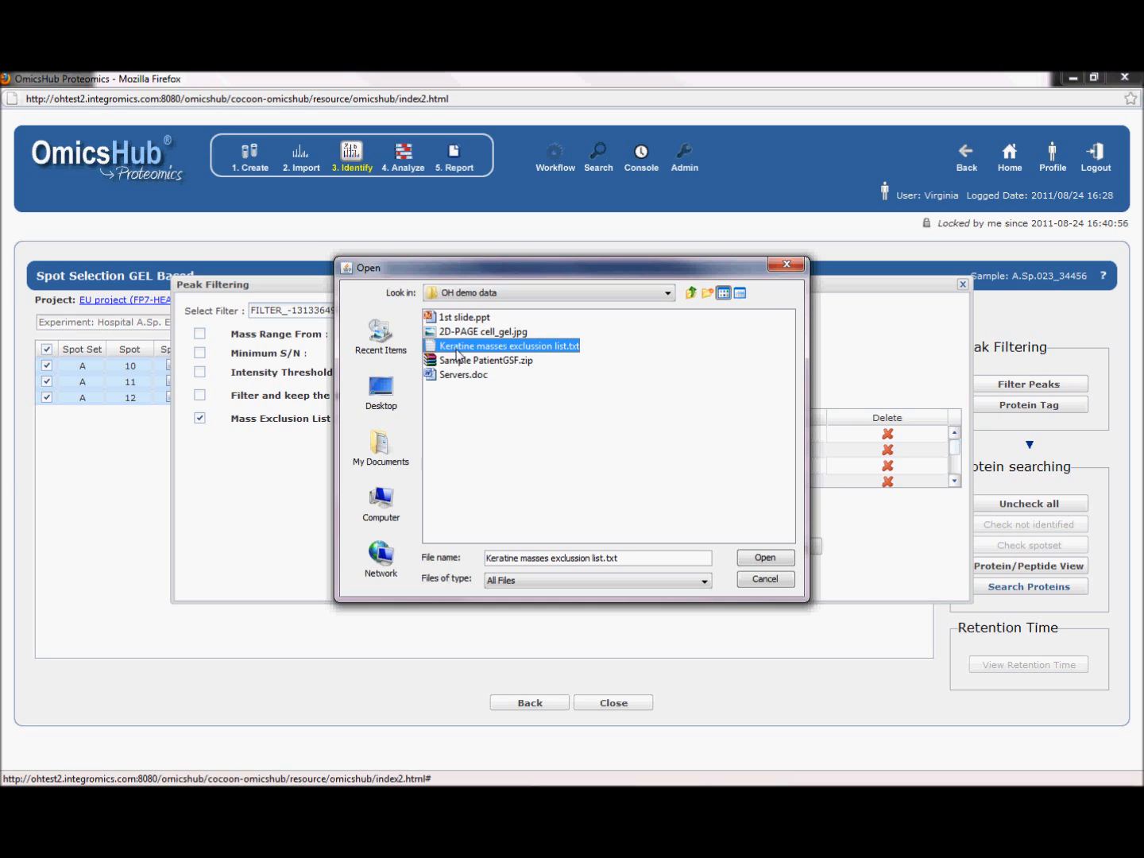
{"action": "left_click", "coordinate": [743, 577]}
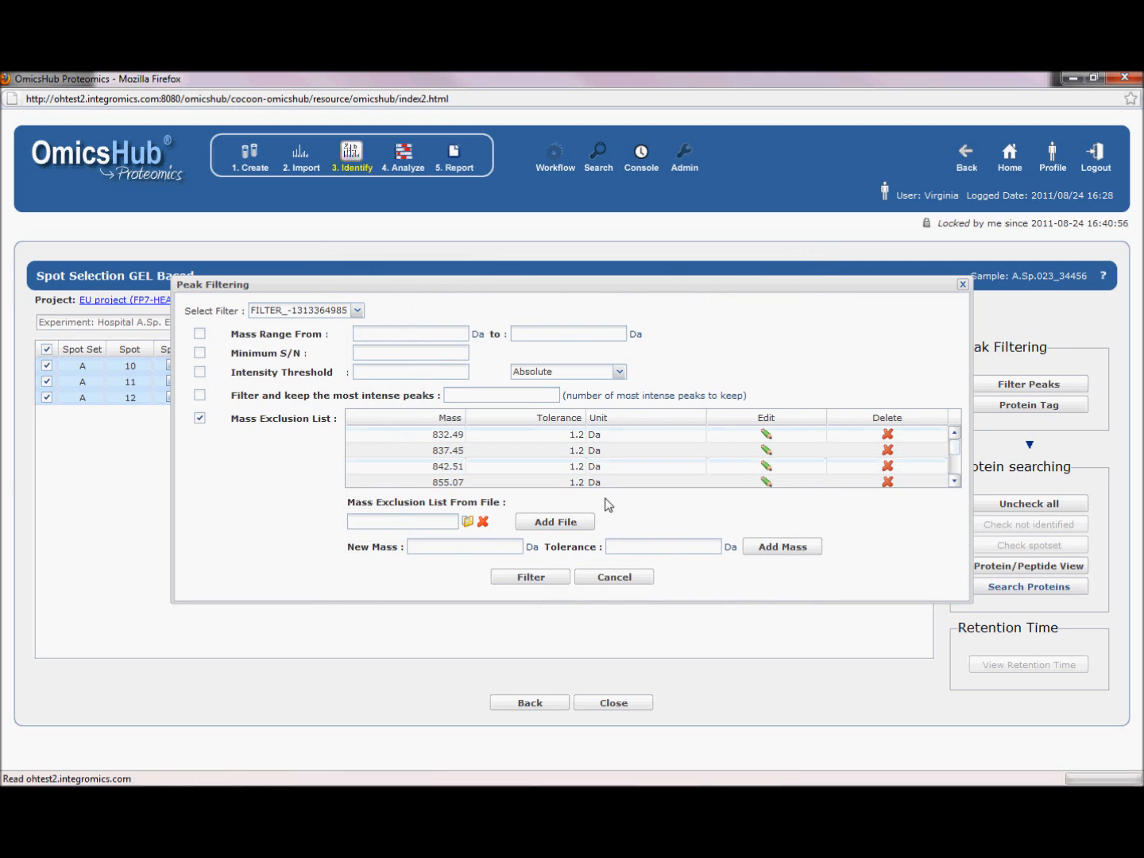
{"action": "left_click", "coordinate": [524, 577]}
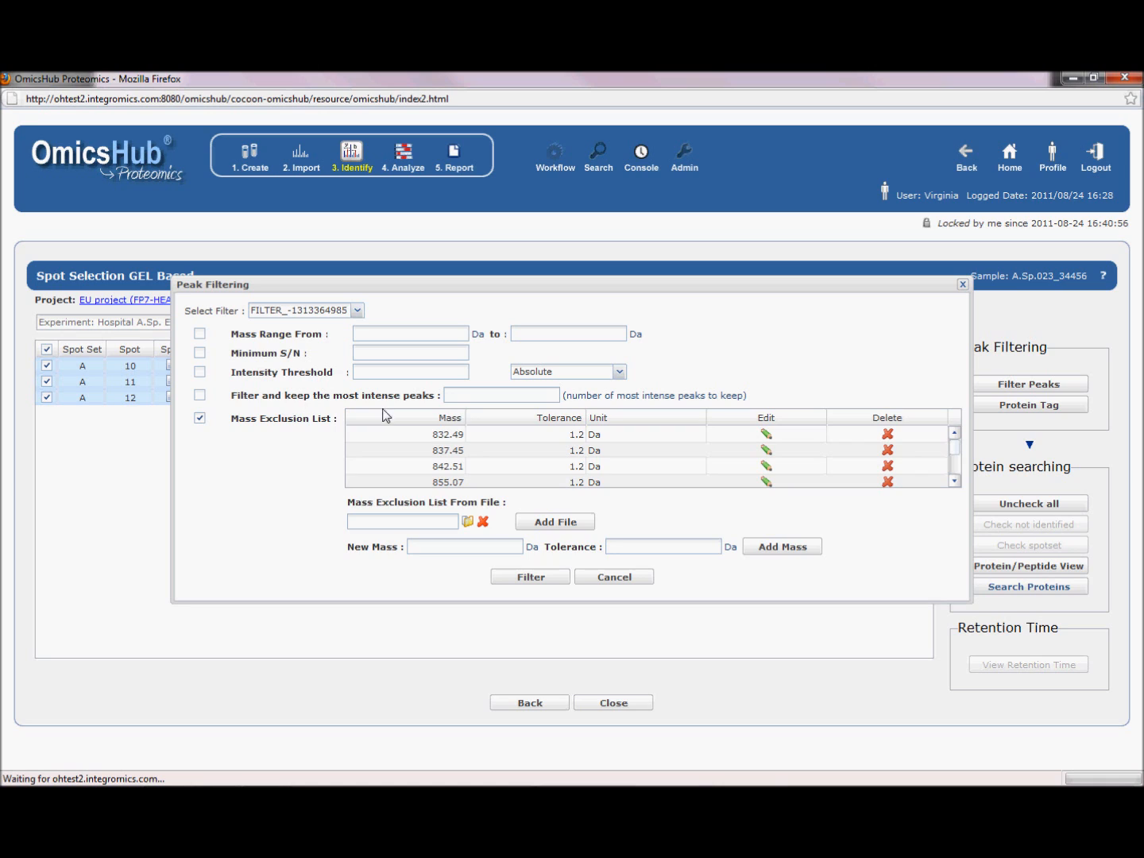
{"action": "left_click", "coordinate": [600, 577]}
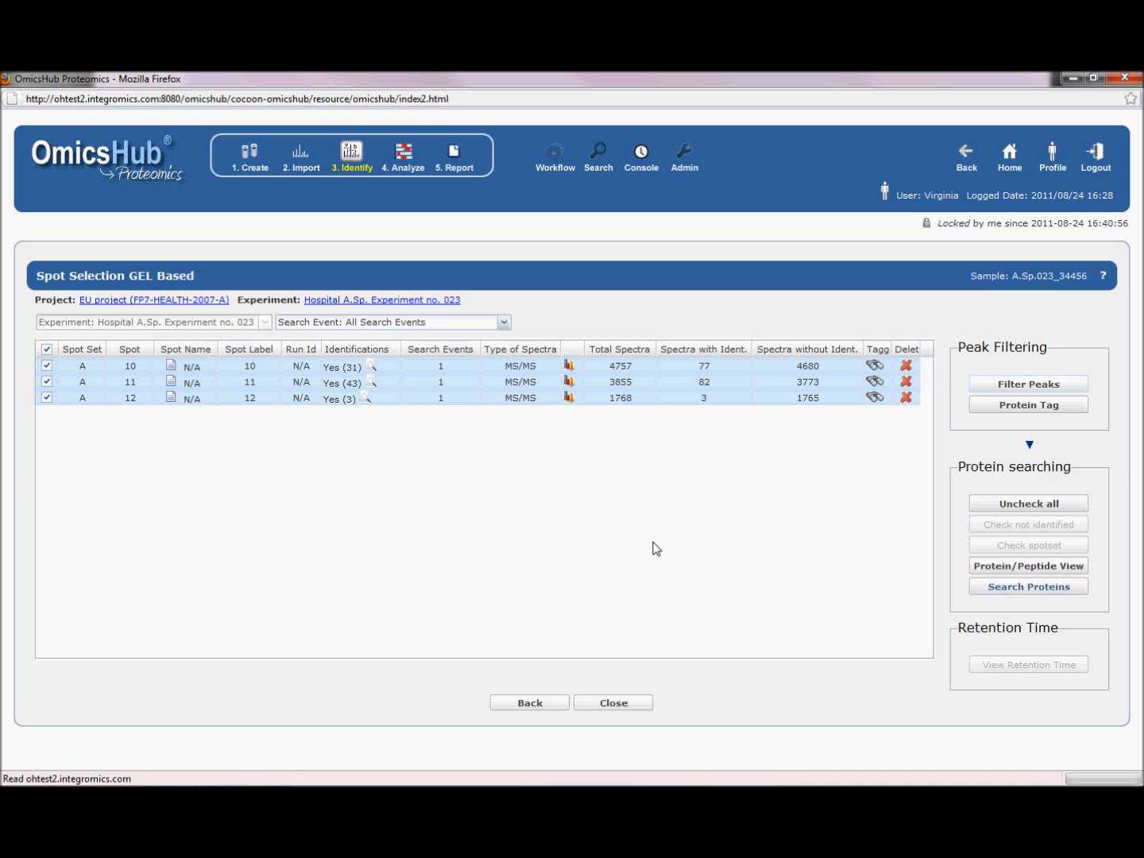
Step: Open the protein search form for the selected spots and bring its Mascot search parameters into view
{"action": "left_click", "coordinate": [1019, 588]}
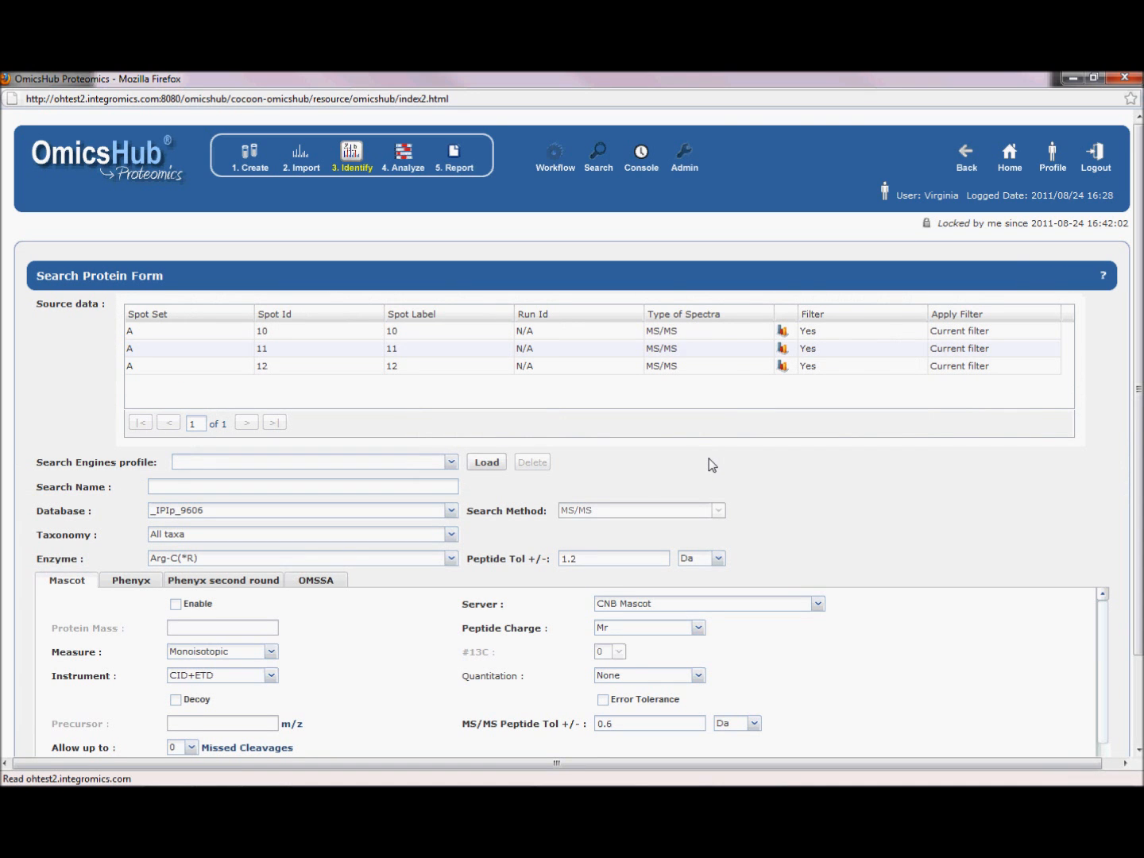
{"action": "scroll", "coordinate": [709, 465], "scroll_direction": "down", "scroll_amount": 2}
{"action": "scroll", "coordinate": [712, 465], "scroll_direction": "down", "scroll_amount": 1}
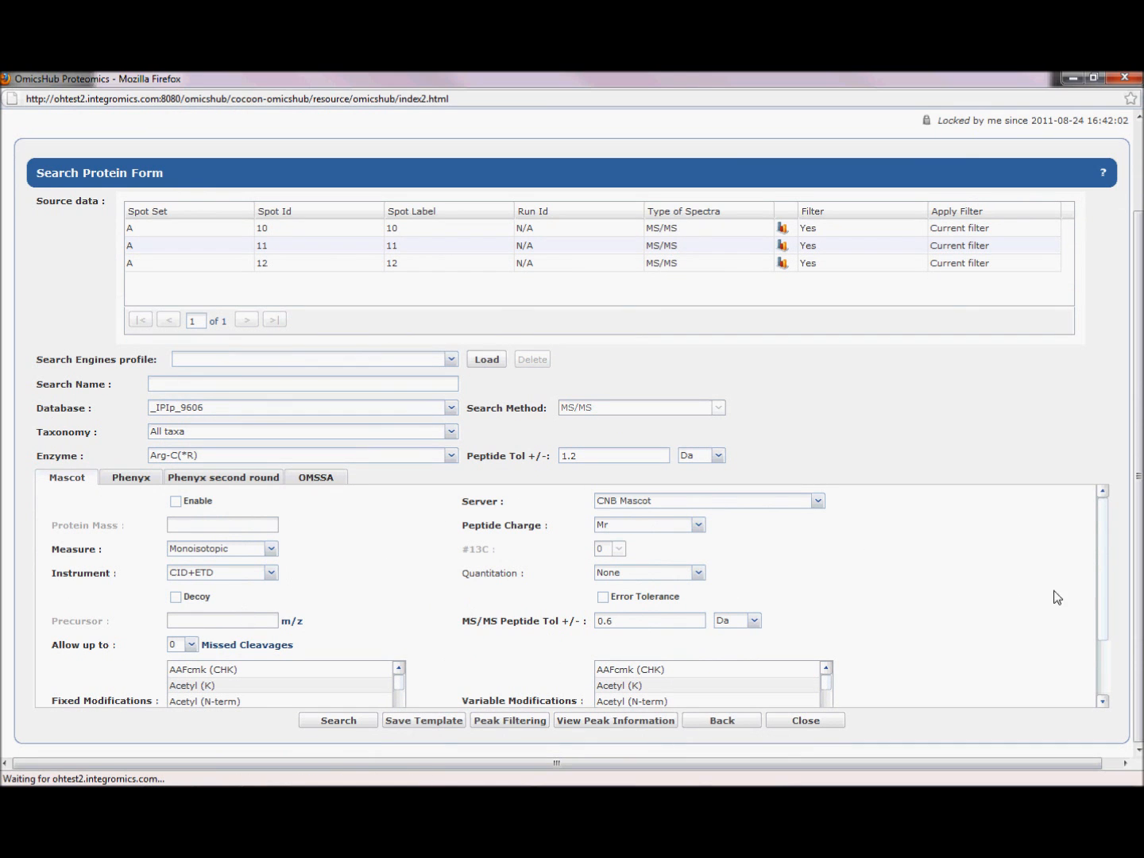
Step: Enable the Mascot search with the Average measure, MALDI-QUAD-TOF instrument and SILAC K+6 R+6 quantitation, and review its modification settings
{"action": "mouse_move", "coordinate": [1101, 561]}
{"action": "left_mouse_down"}
{"action": "mouse_move", "coordinate": [1107, 619]}
{"action": "mouse_move", "coordinate": [1104, 548]}
{"action": "left_mouse_up"}
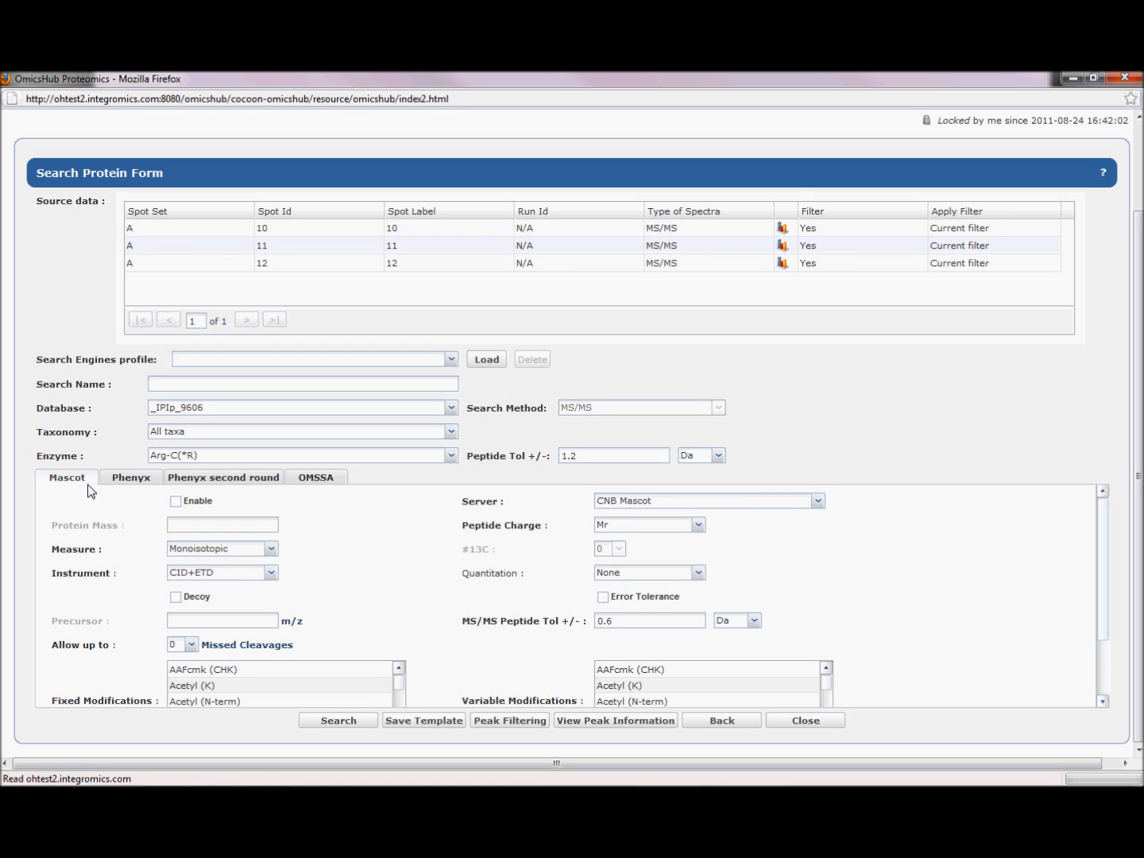
{"action": "left_click", "coordinate": [176, 502]}
{"action": "left_click", "coordinate": [271, 548]}
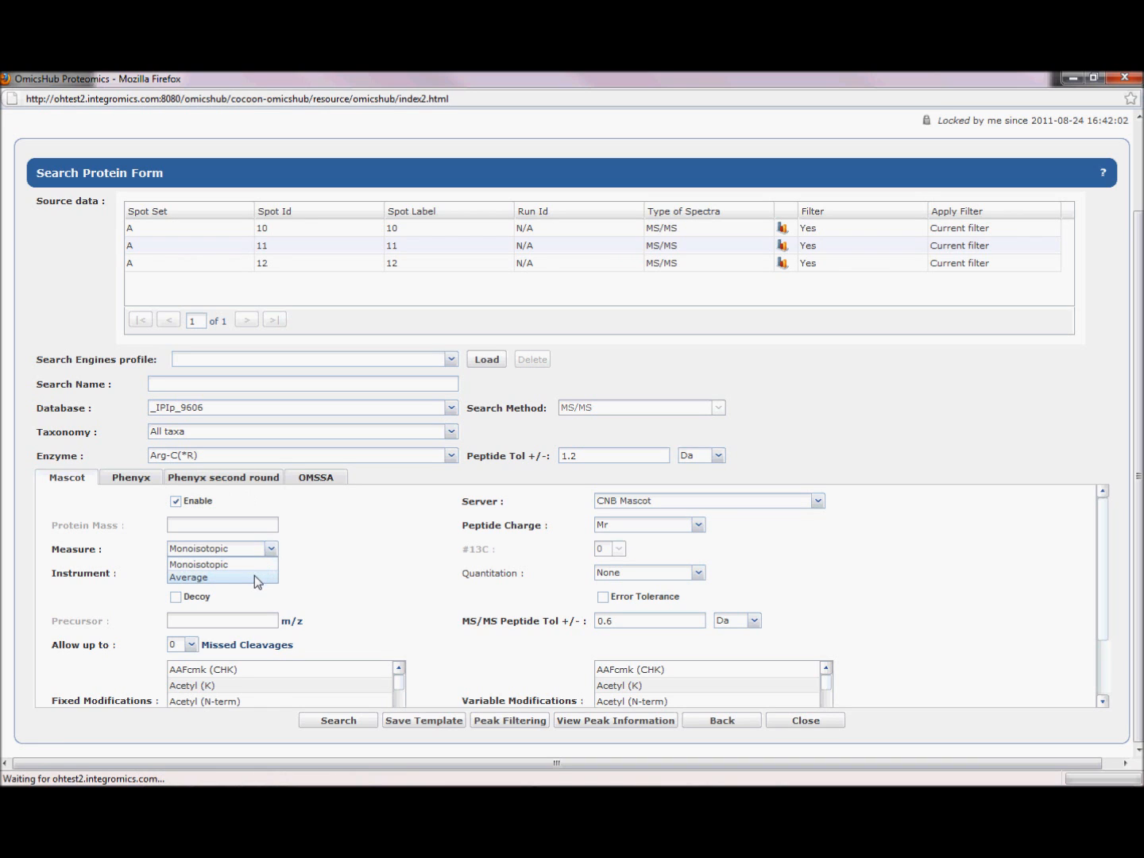
{"action": "left_click", "coordinate": [262, 577]}
{"action": "left_click", "coordinate": [271, 573]}
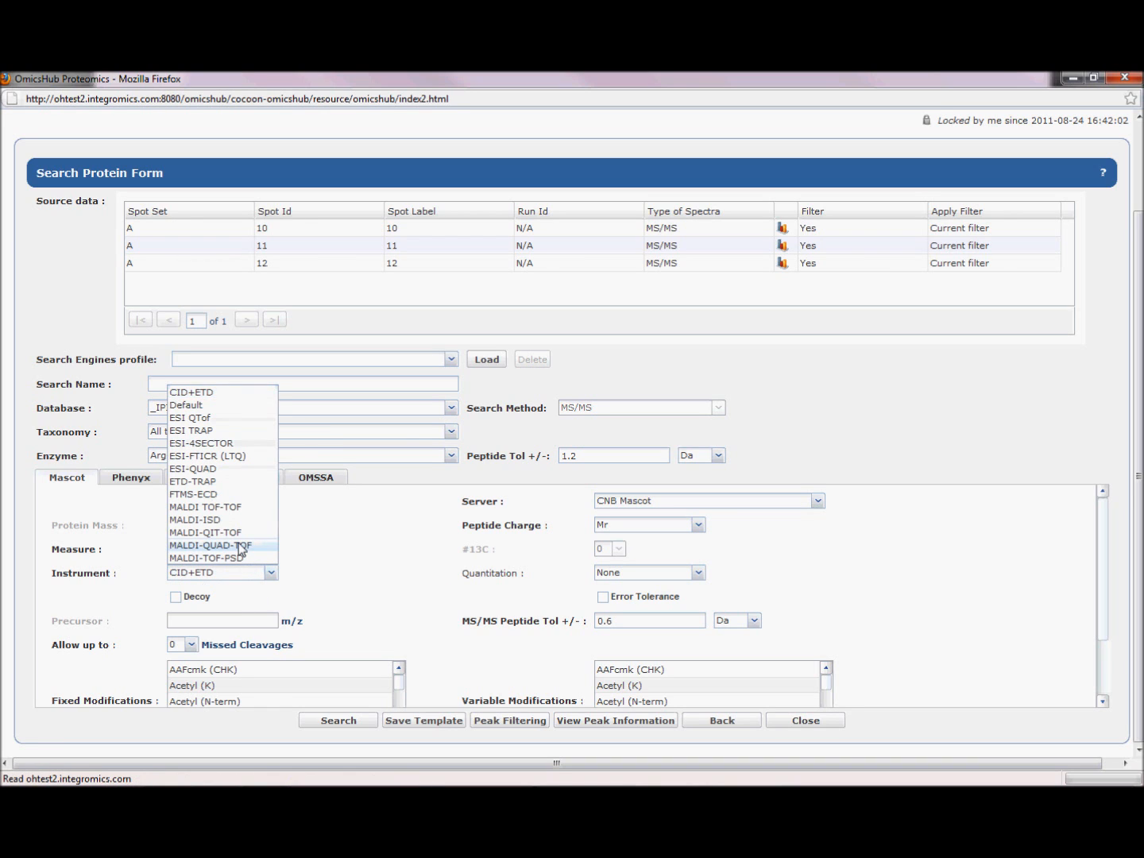
{"action": "left_click", "coordinate": [238, 545]}
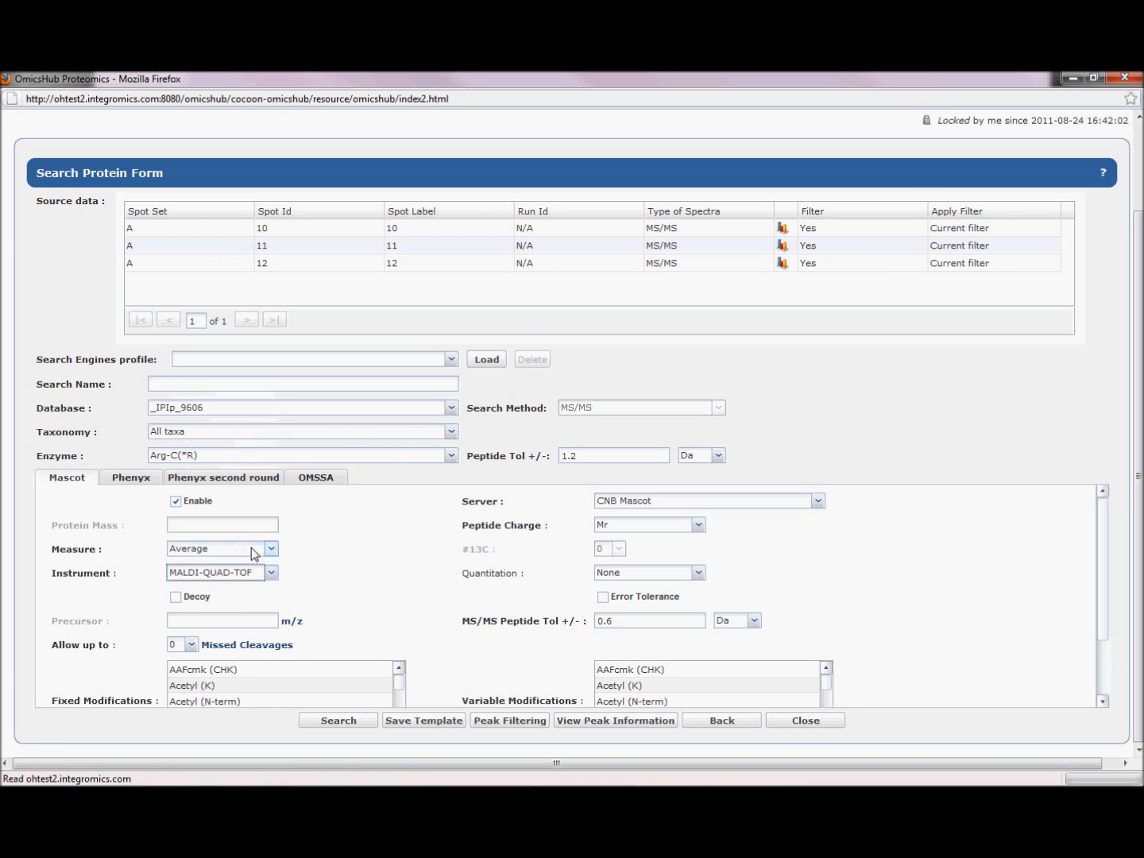
{"action": "left_click", "coordinate": [649, 572]}
{"action": "left_click", "coordinate": [678, 531]}
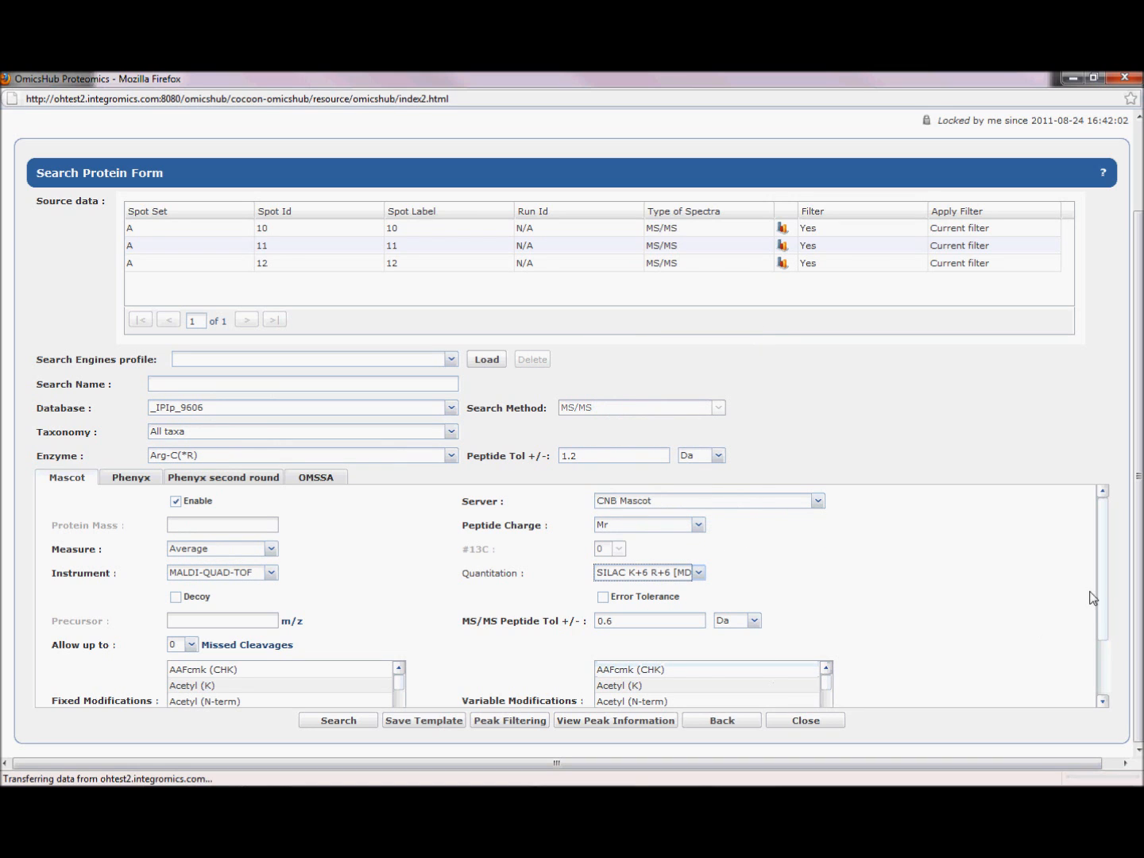
{"action": "scroll", "coordinate": [1104, 659], "scroll_direction": "down", "scroll_amount": 2}
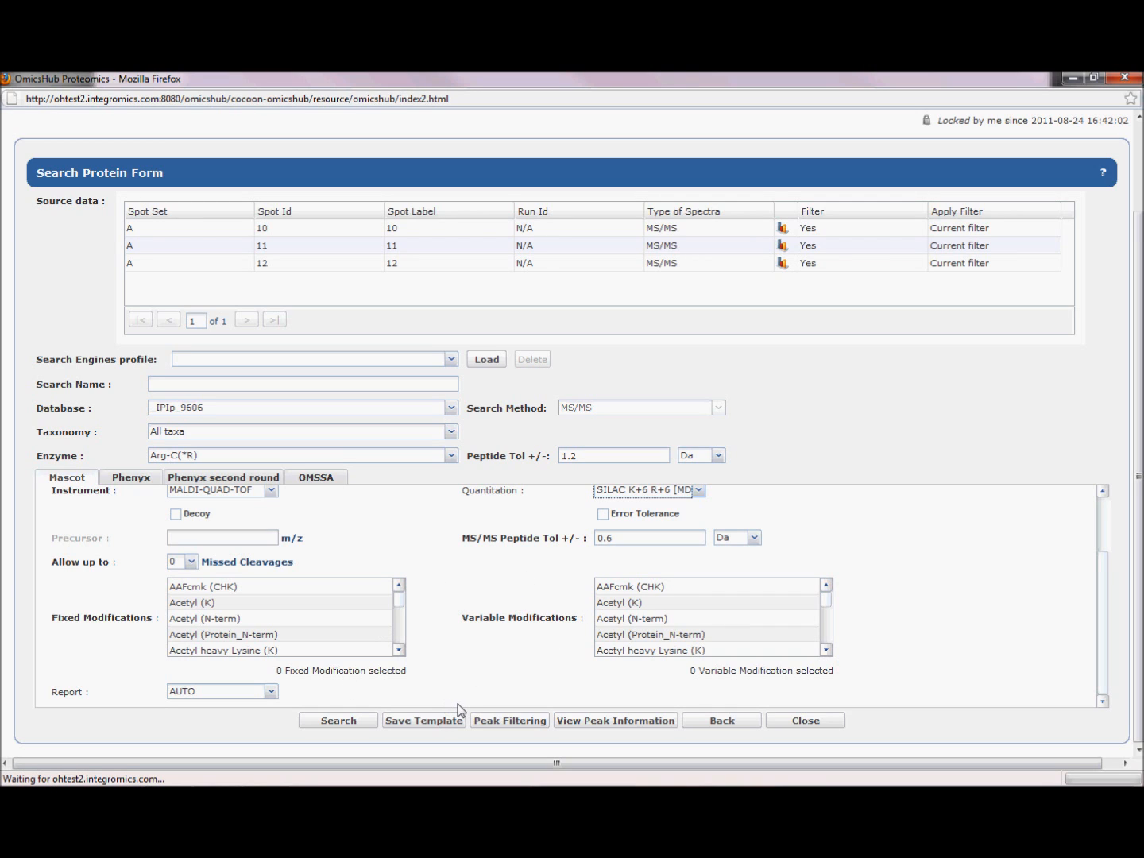
Step: Load the "MGF Search Template" search engines profile into the protein search form and review its Mascot parameters
{"action": "left_click", "coordinate": [450, 361]}
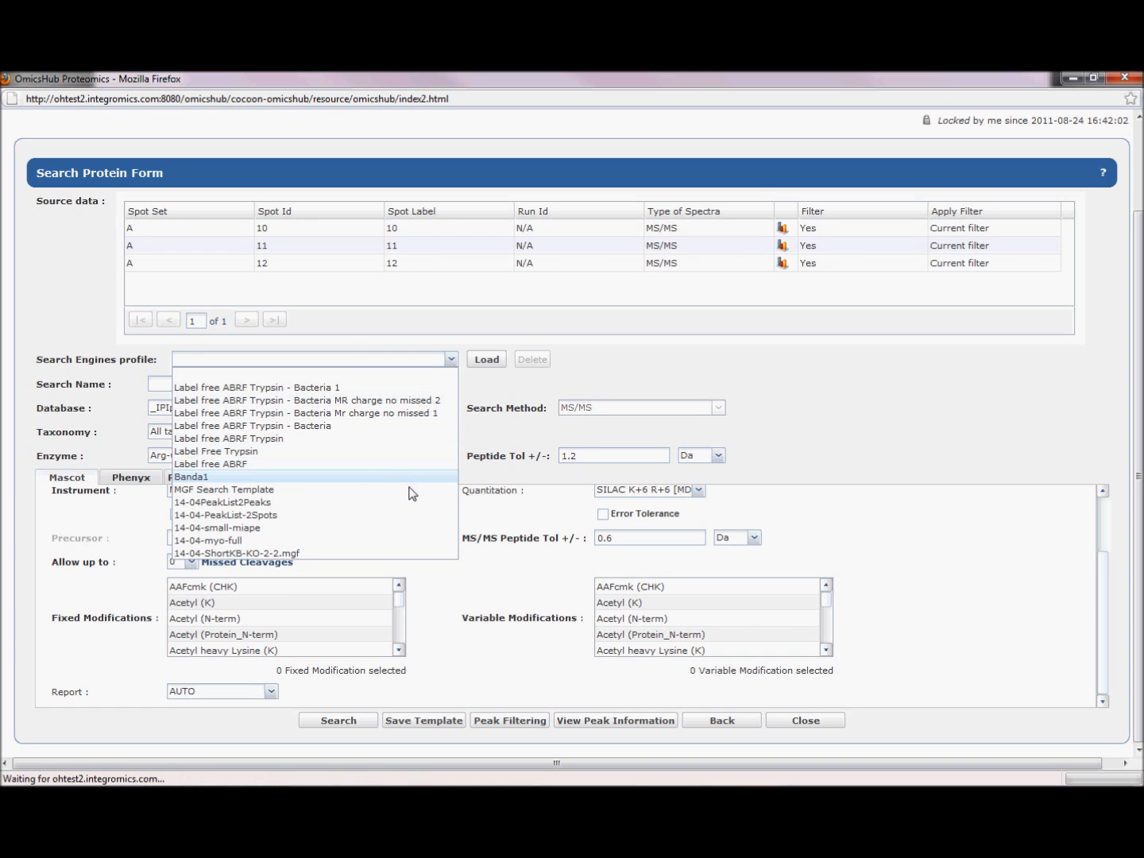
{"action": "left_click", "coordinate": [411, 491]}
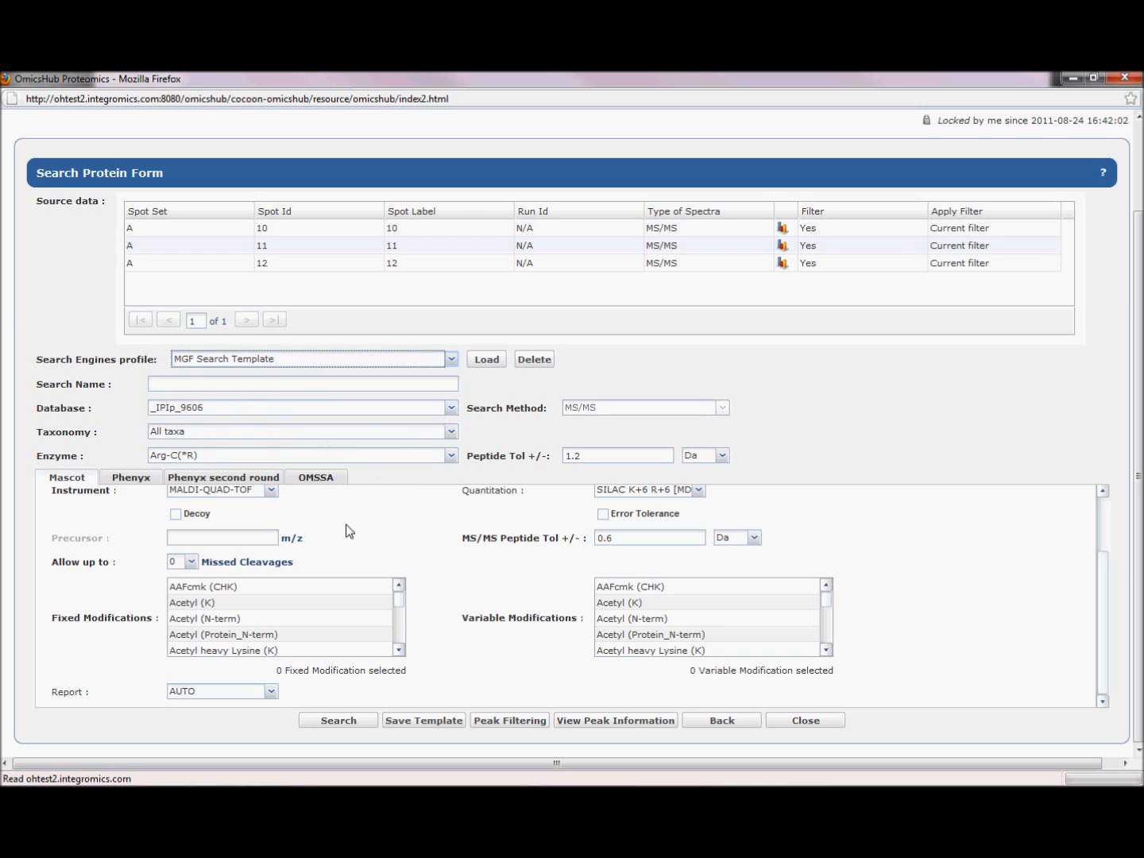
{"action": "scroll", "coordinate": [421, 557], "scroll_direction": "up", "scroll_amount": 1}
{"action": "scroll", "coordinate": [385, 548], "scroll_direction": "up", "scroll_amount": 1}
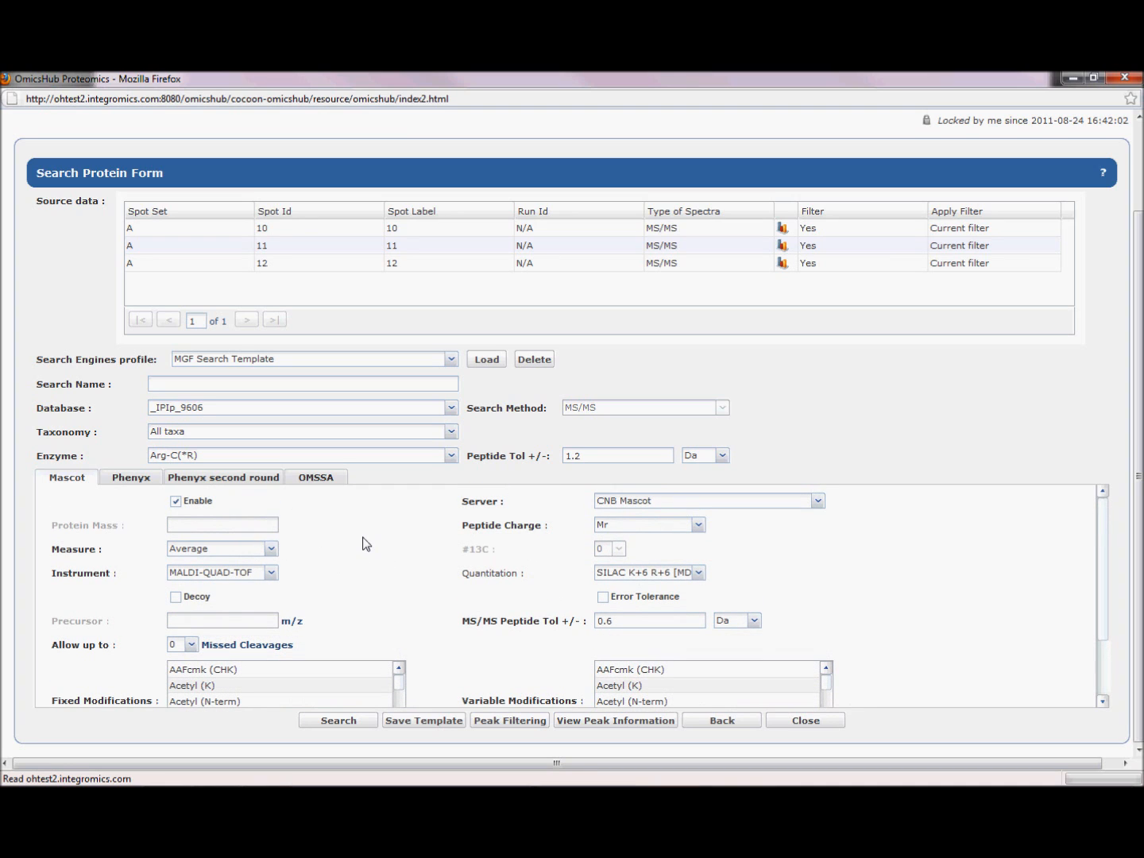
{"action": "left_click", "coordinate": [490, 360]}
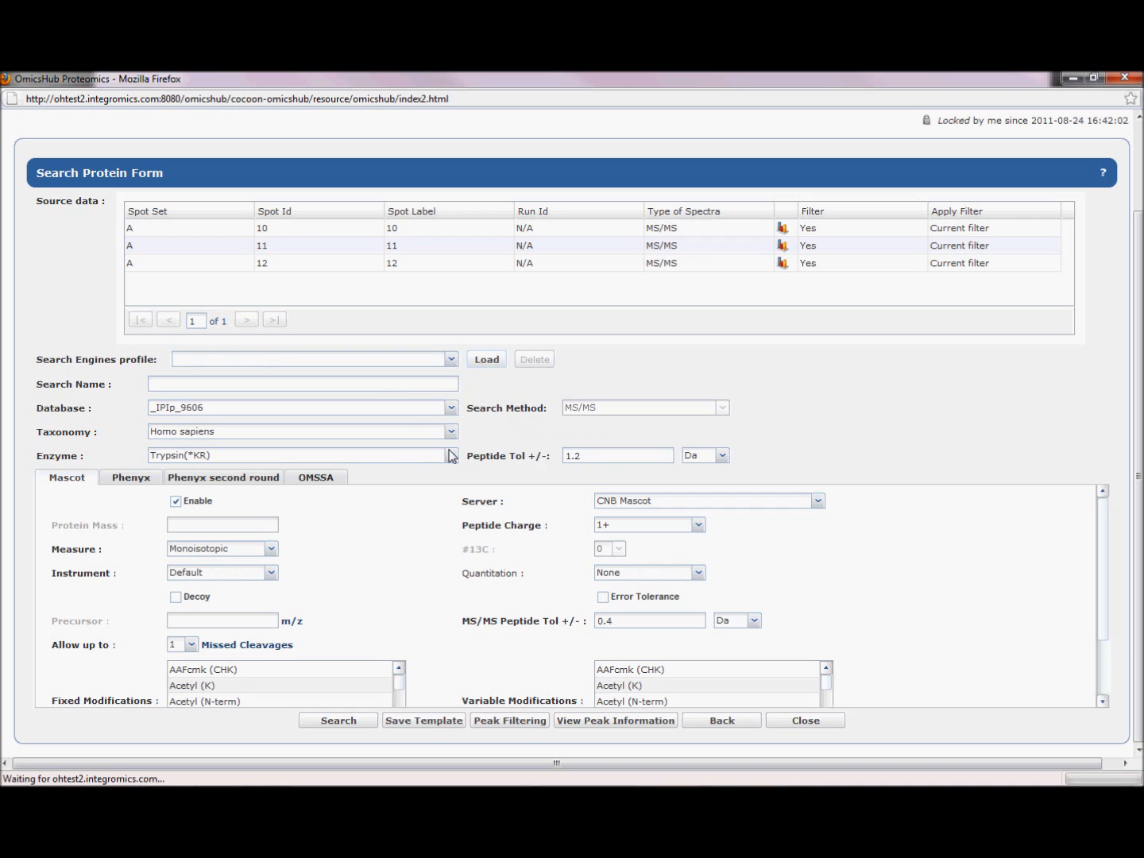
{"action": "scroll", "coordinate": [420, 540], "scroll_direction": "down", "scroll_amount": 3}
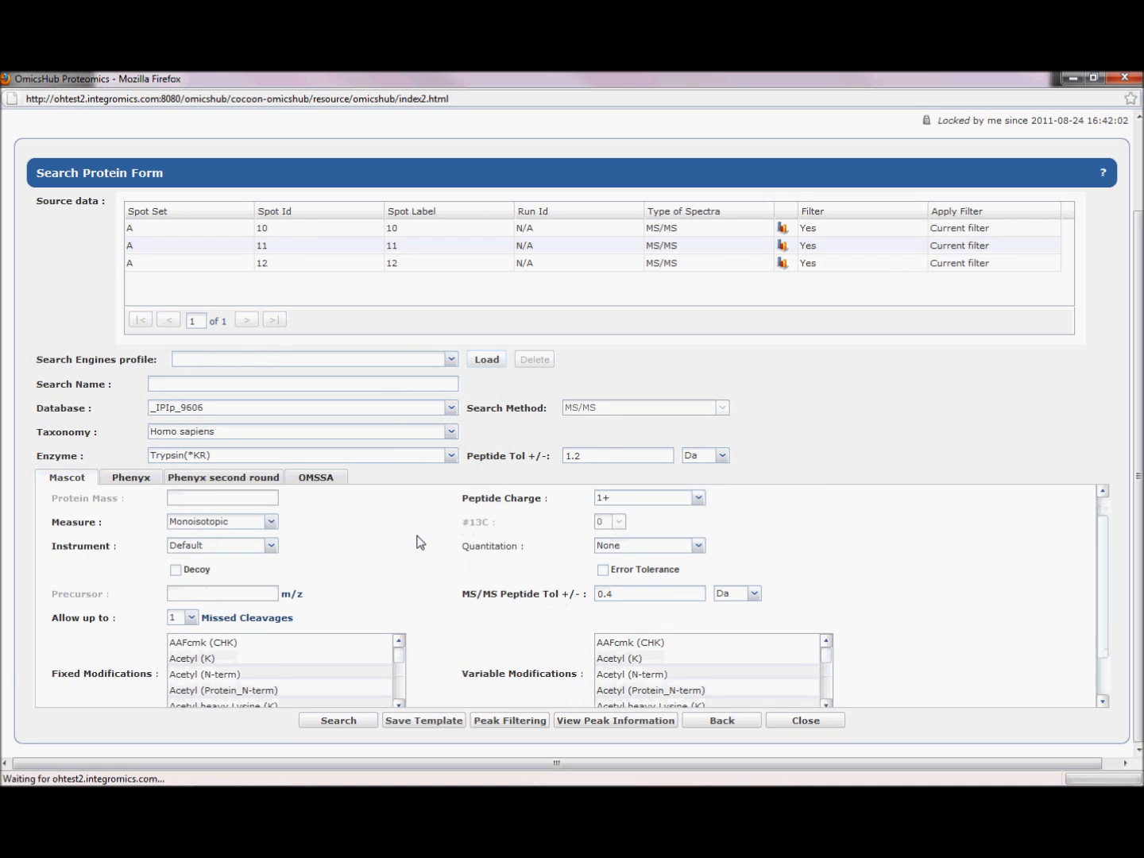
{"action": "scroll", "coordinate": [416, 584], "scroll_direction": "up", "scroll_amount": 3}
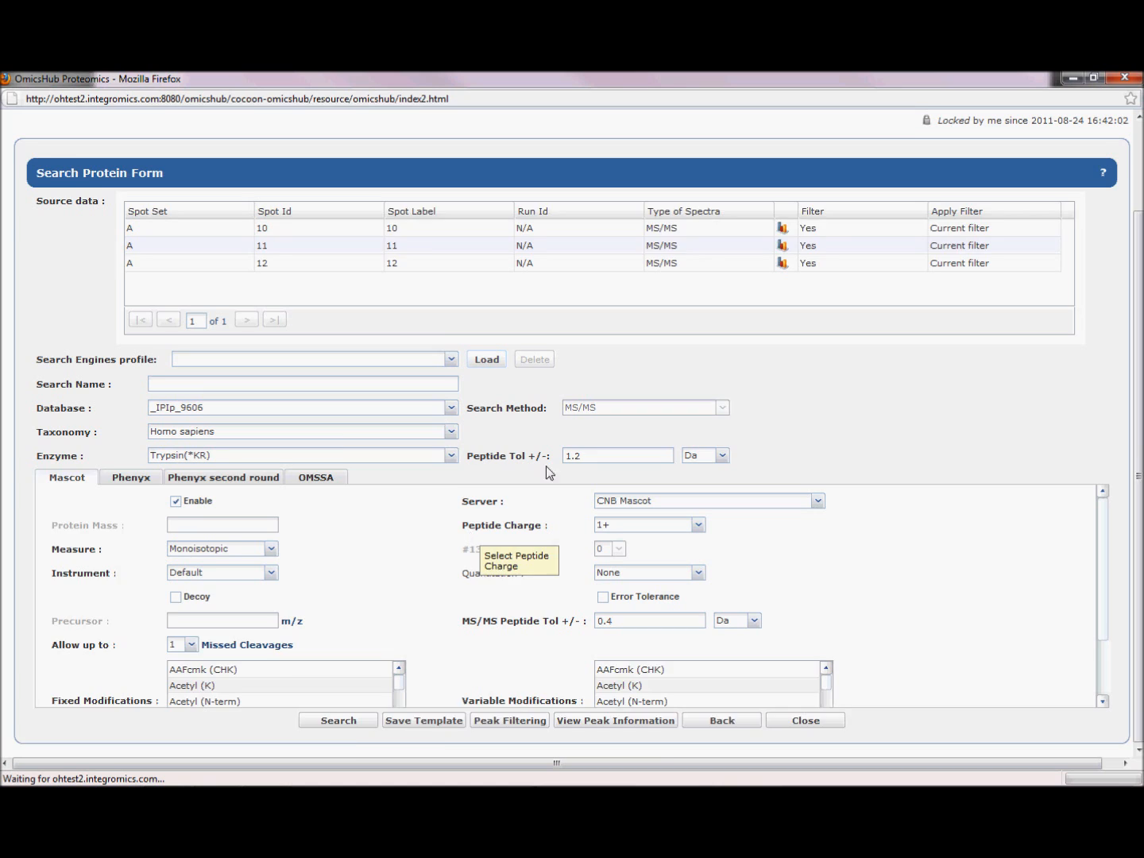
Step: Open the management console with the protein search jobs and widen the Experiment column to show the full experiment names
{"action": "scroll", "coordinate": [556, 464], "scroll_direction": "up", "scroll_amount": 1}
{"action": "left_click_drag", "start_coordinate": [1138, 429], "coordinate": [1138, 365]}
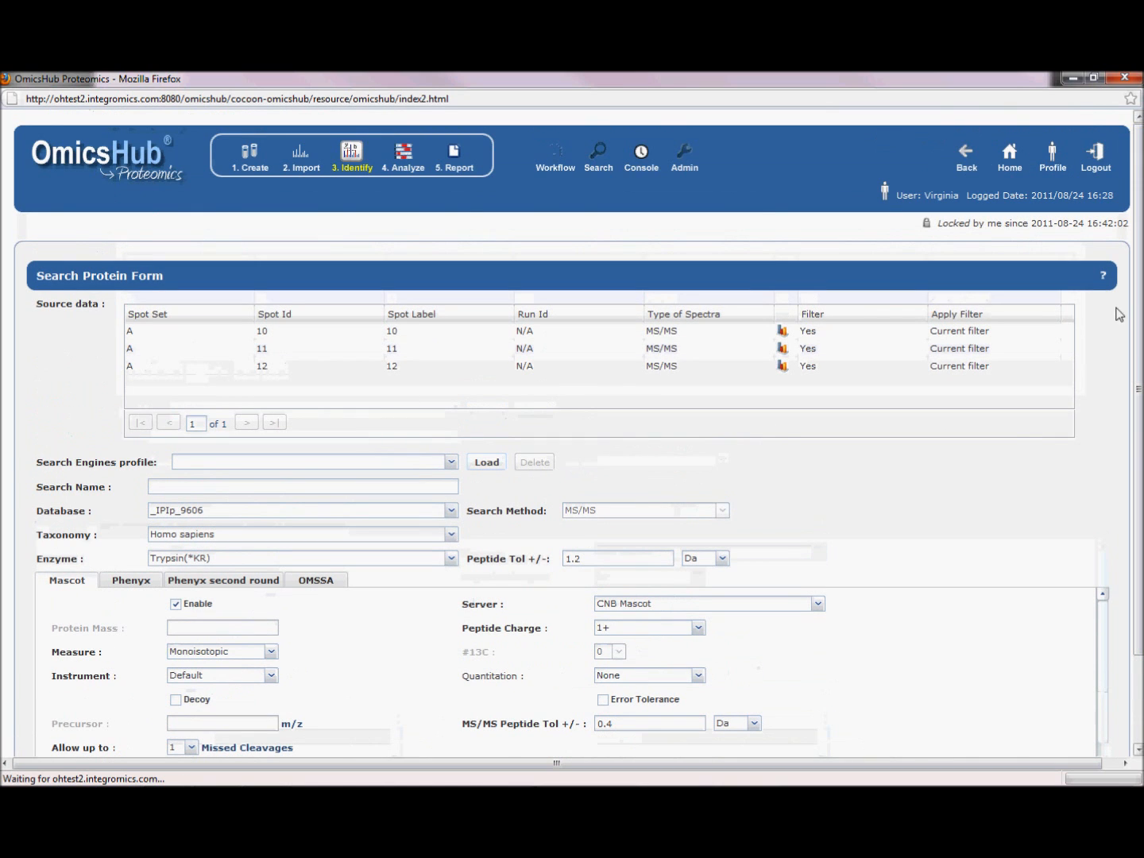
{"action": "left_click", "coordinate": [637, 159]}
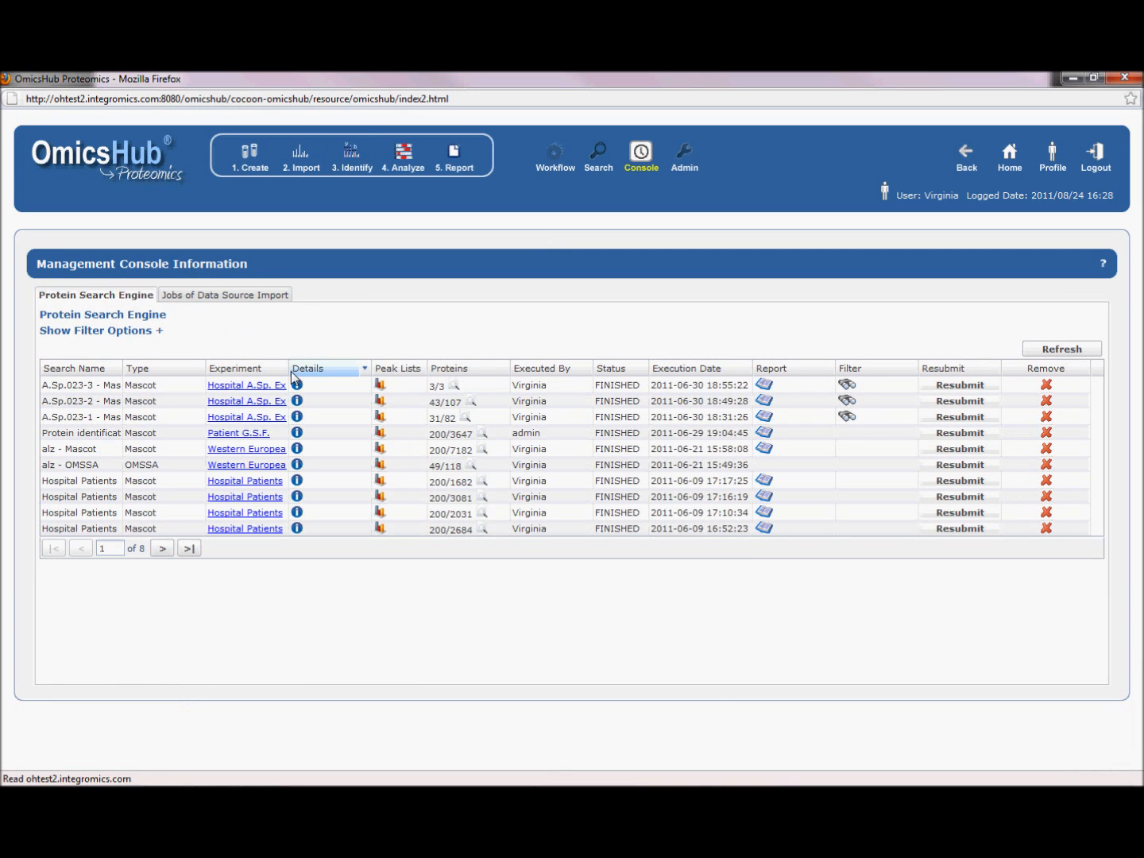
{"action": "left_click_drag", "start_coordinate": [287, 369], "coordinate": [395, 370]}
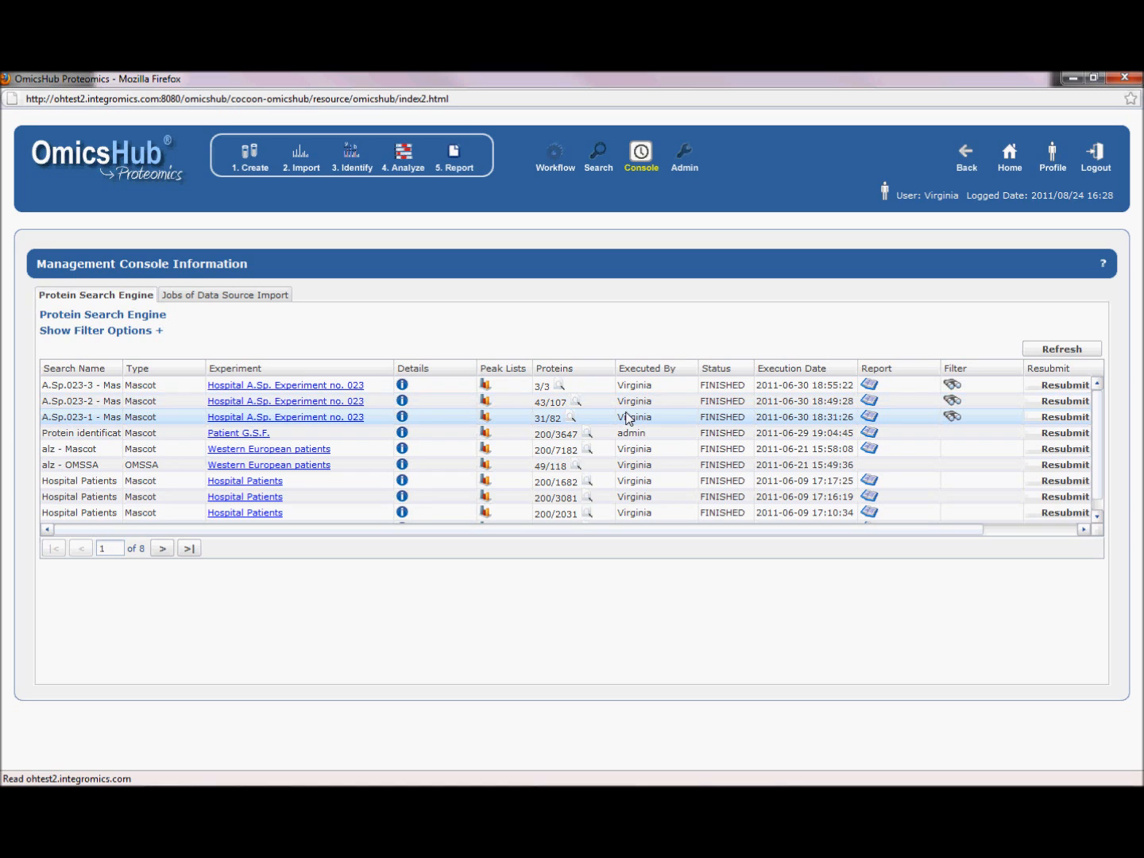
Step: Look at the report options offered for the A.Sp.023-3 Mascot search and dismiss them
{"action": "left_click", "coordinate": [870, 385]}
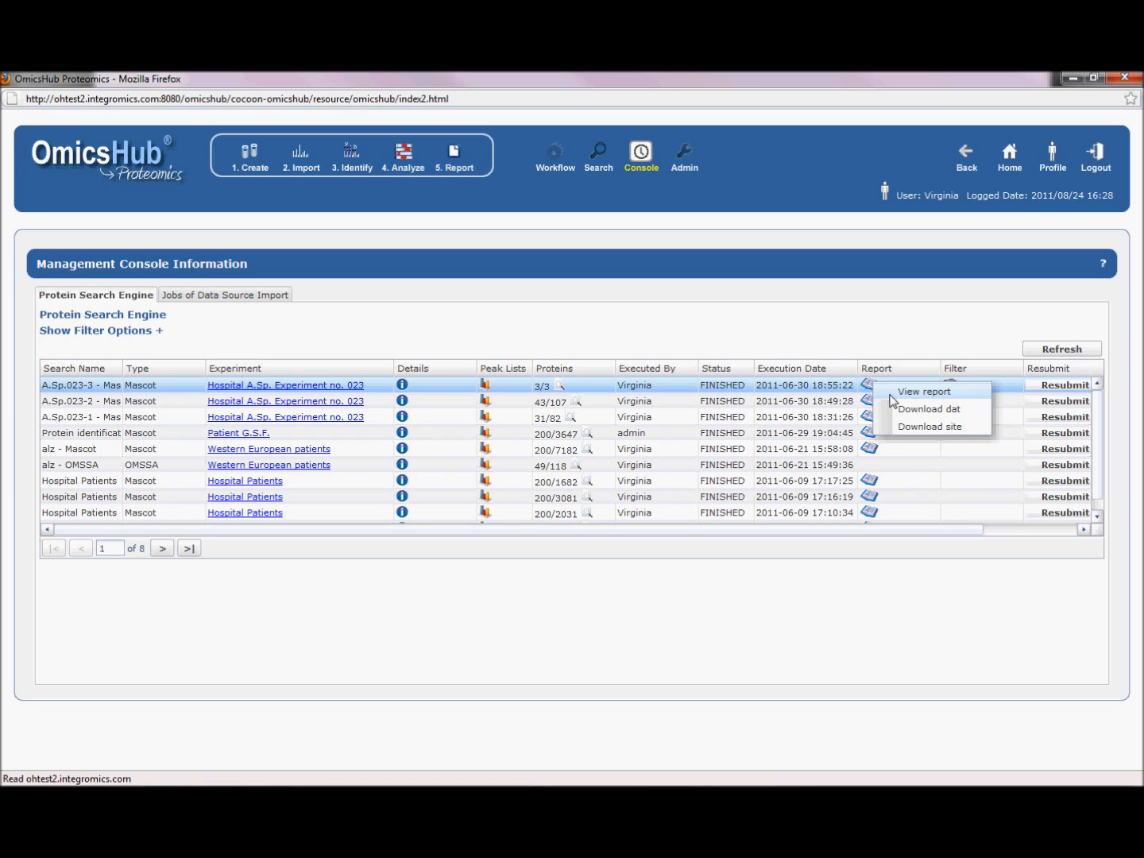
{"action": "left_click", "coordinate": [668, 350]}
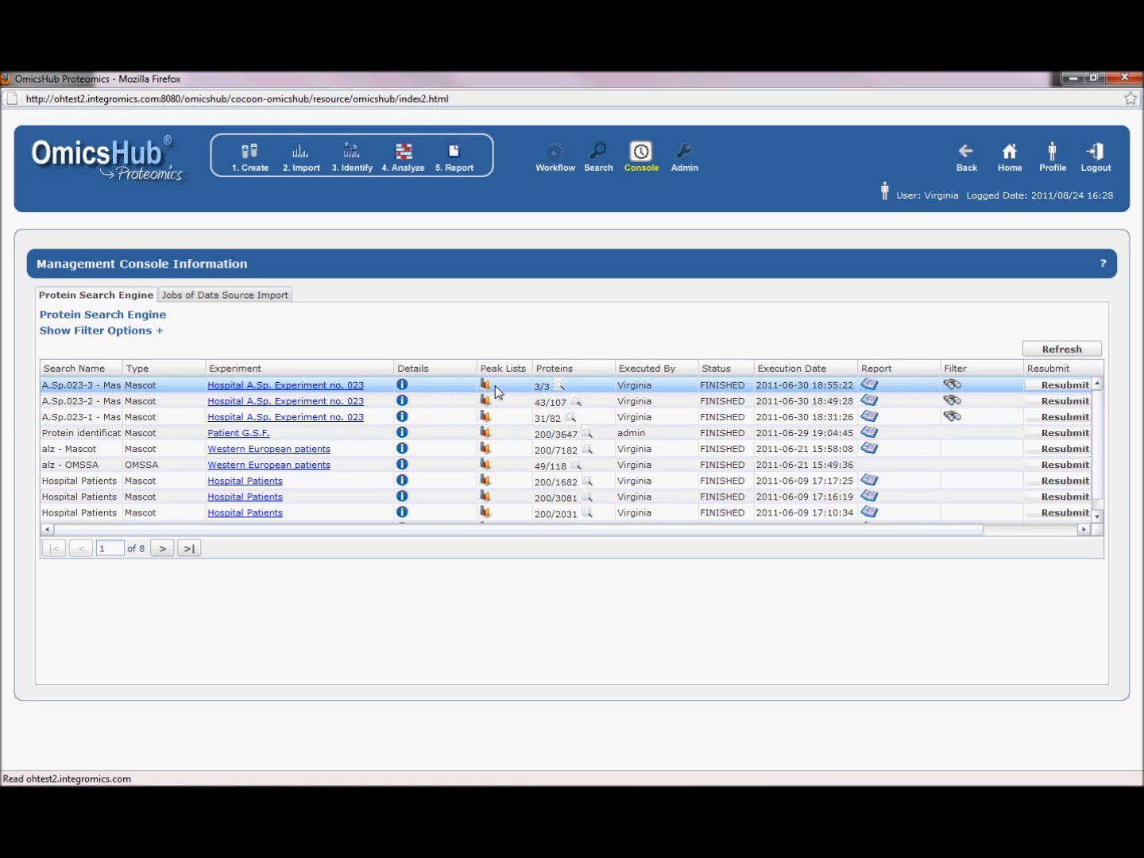
{"action": "left_click", "coordinate": [492, 421], "text": "shift"}
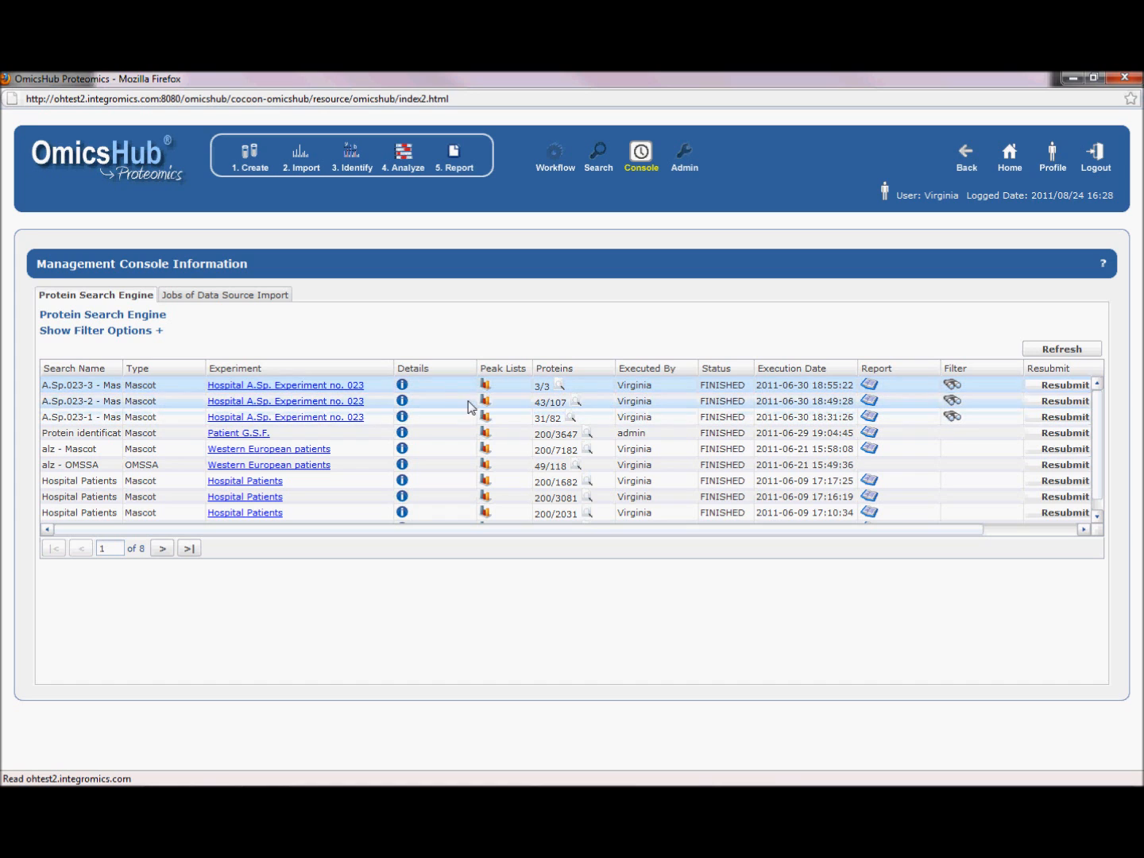
Step: View the search parameters of the A.Sp.023-3 Mascot search and close them
{"action": "left_click", "coordinate": [402, 386]}
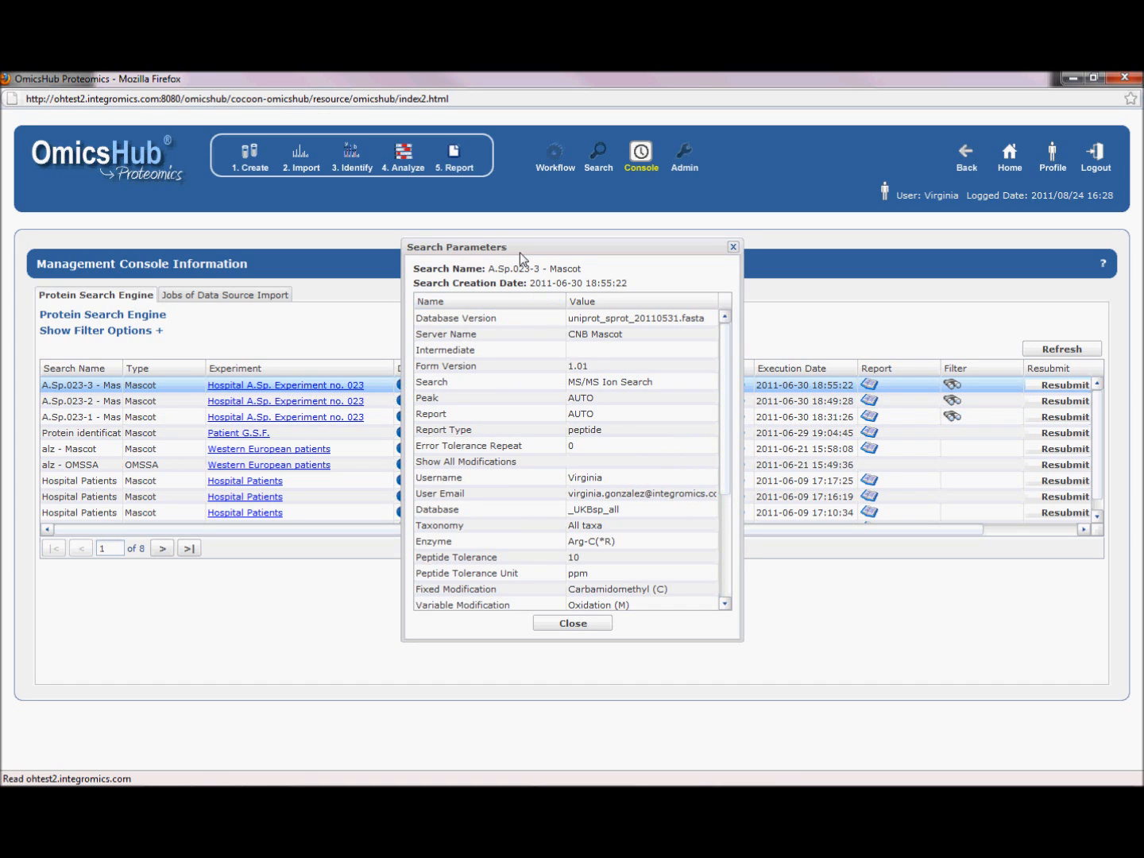
{"action": "left_click_drag", "start_coordinate": [519, 253], "coordinate": [568, 221]}
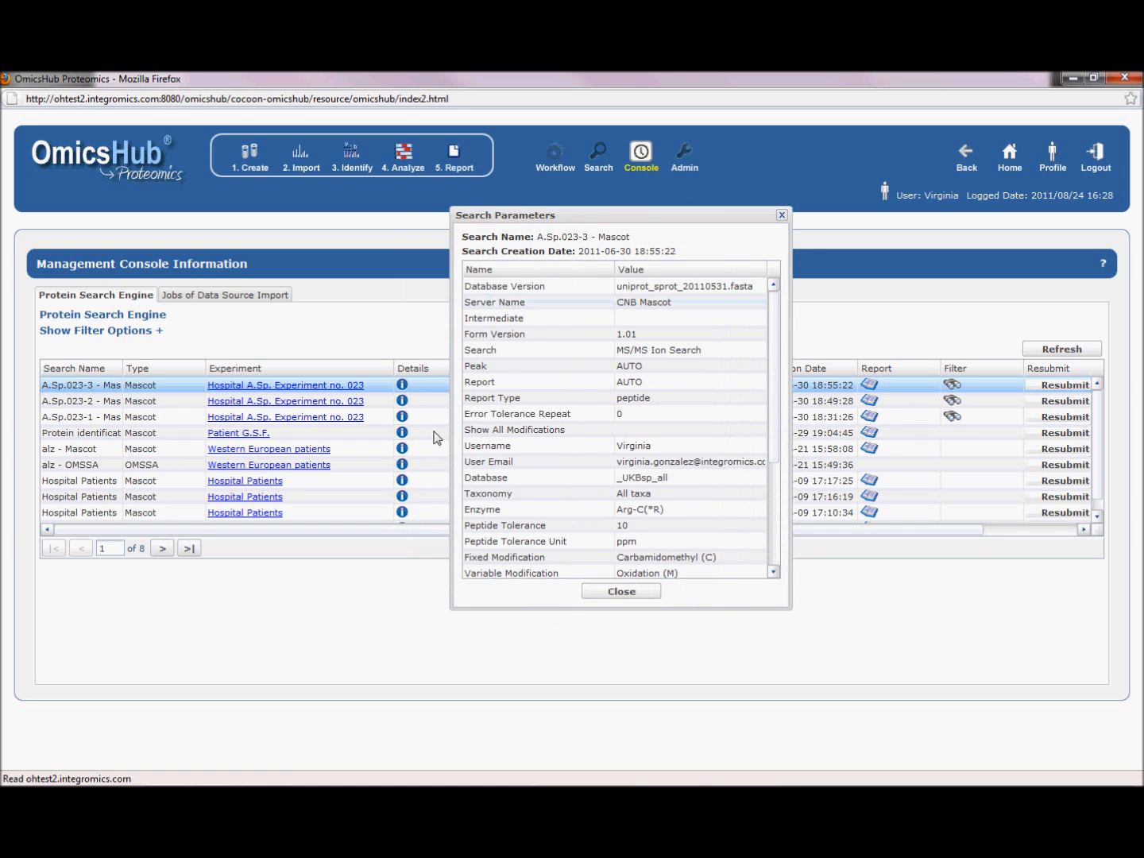
{"action": "mouse_move", "coordinate": [772, 312]}
{"action": "left_mouse_down"}
{"action": "mouse_move", "coordinate": [775, 432]}
{"action": "mouse_move", "coordinate": [769, 310]}
{"action": "left_mouse_up"}
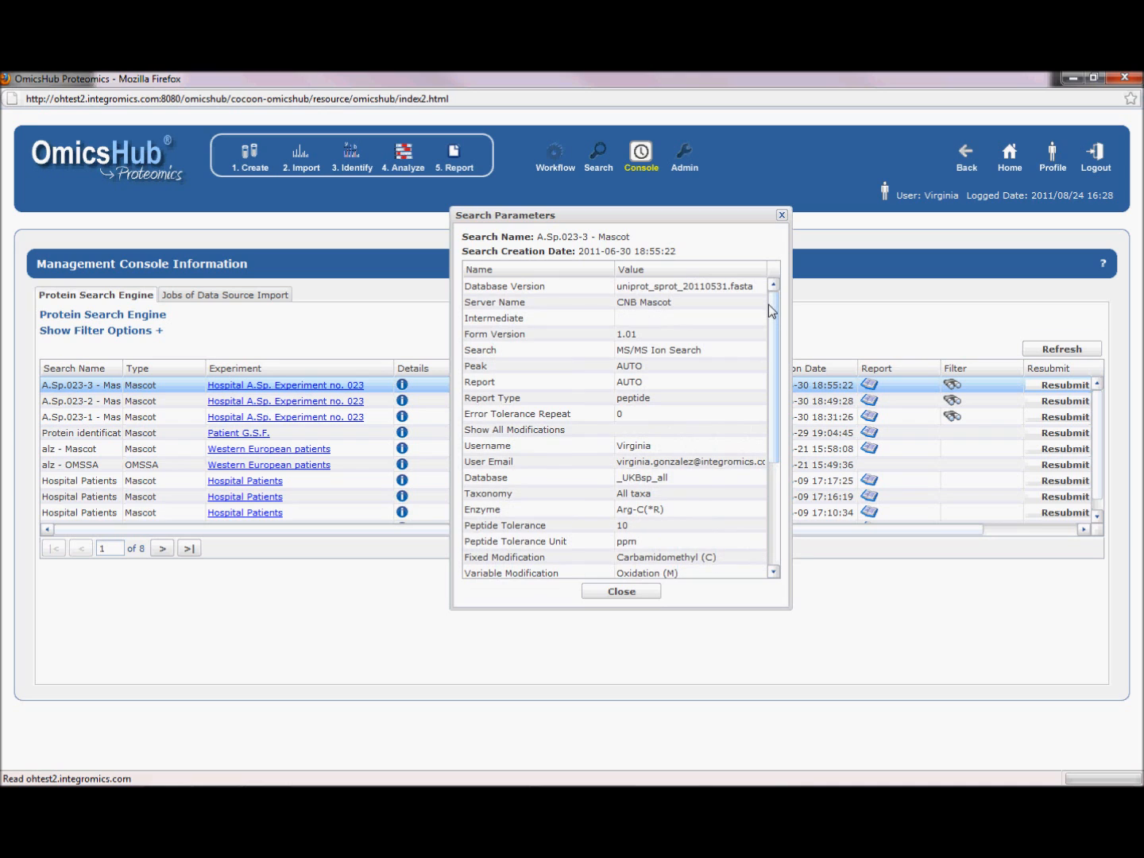
{"action": "left_click", "coordinate": [784, 215]}
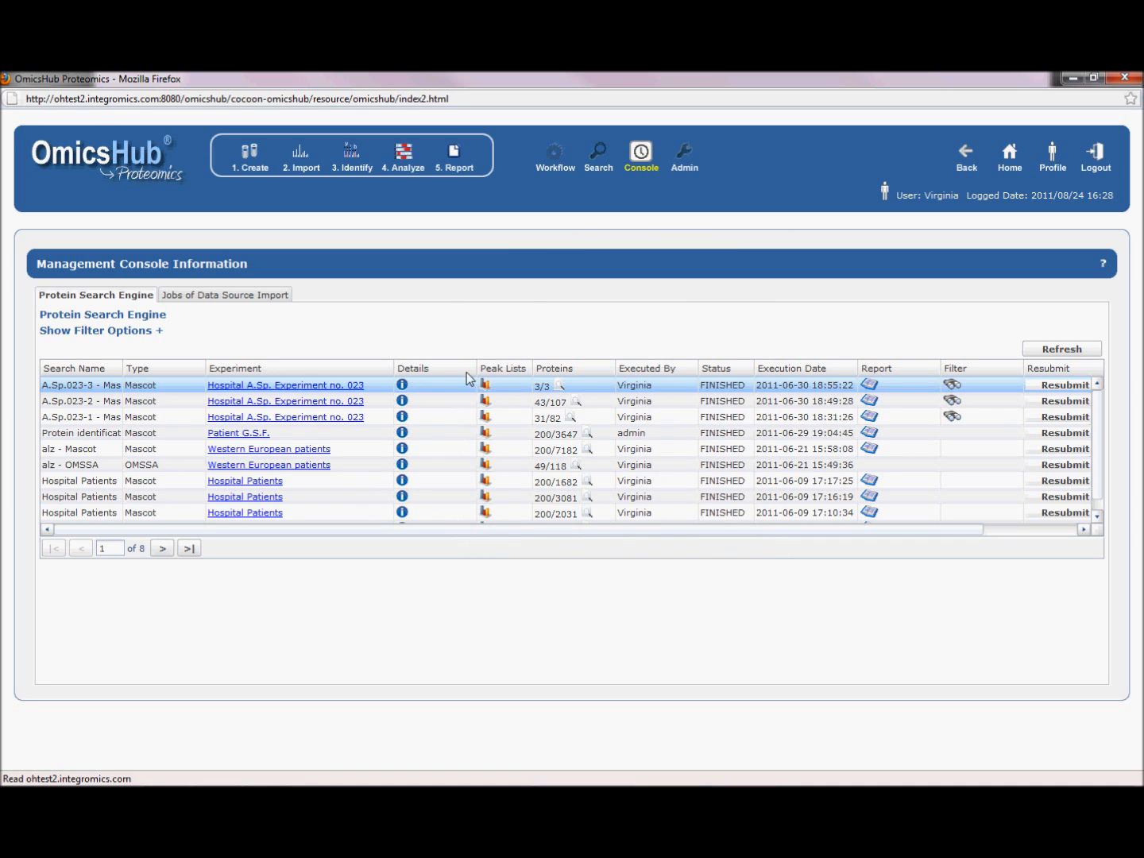
{"action": "left_click_drag", "start_coordinate": [411, 390], "coordinate": [459, 421]}
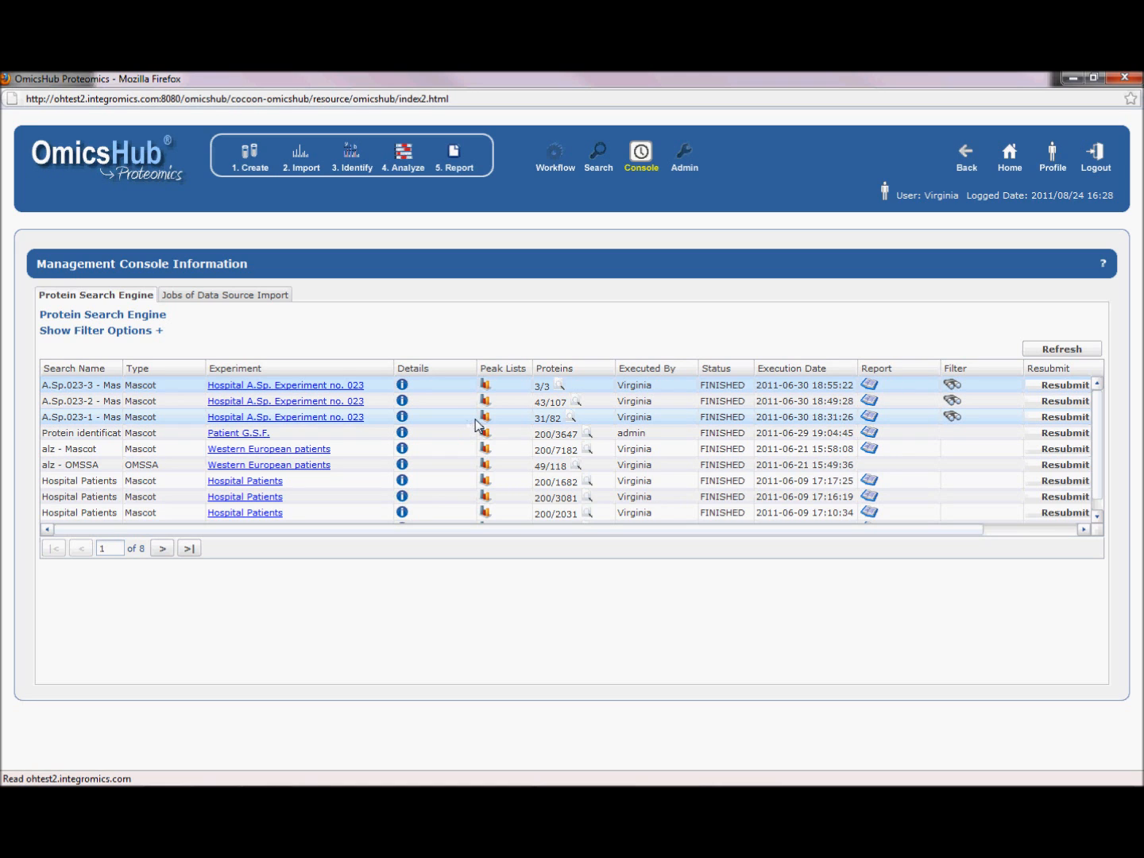
{"action": "left_click_drag", "start_coordinate": [474, 425], "coordinate": [817, 388]}
{"action": "left_click_drag", "start_coordinate": [953, 401], "coordinate": [445, 359]}
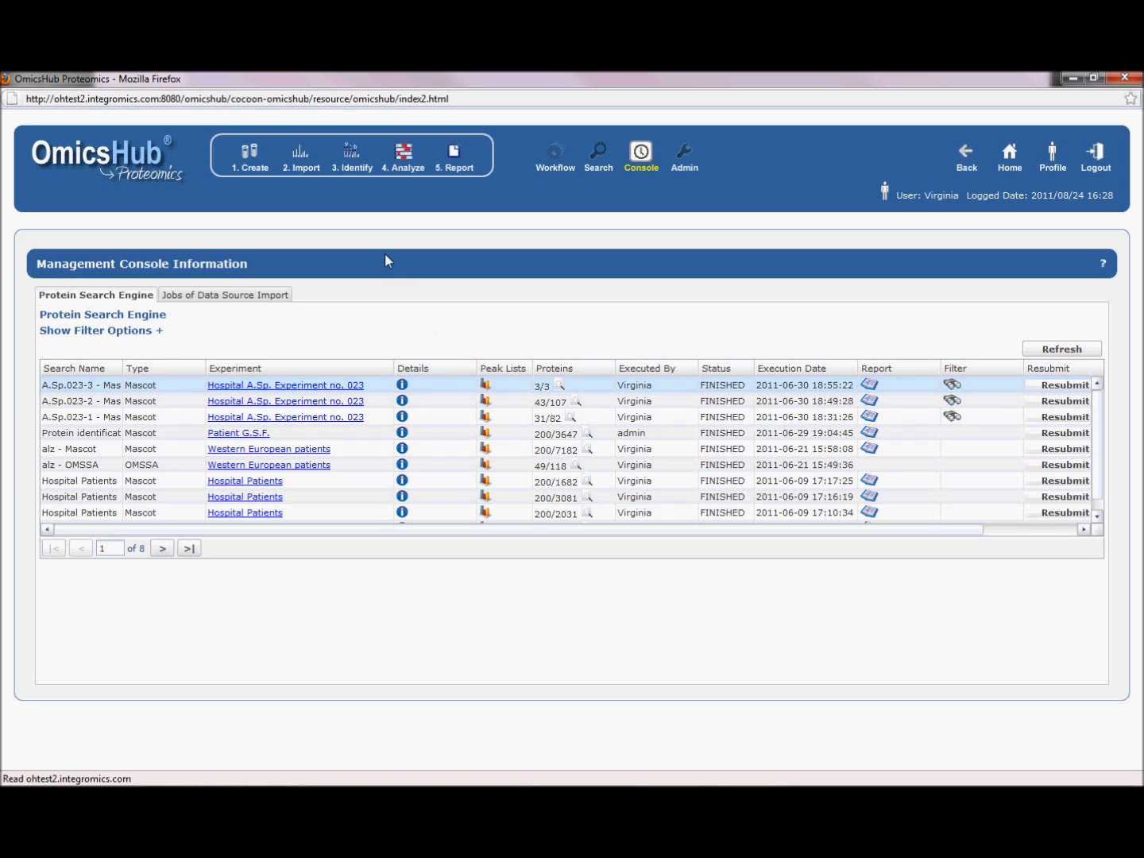
Step: Widen the Experiment Name column in the list of experiments to analyze and open the "Western European patients" experiment
{"action": "left_click", "coordinate": [404, 162]}
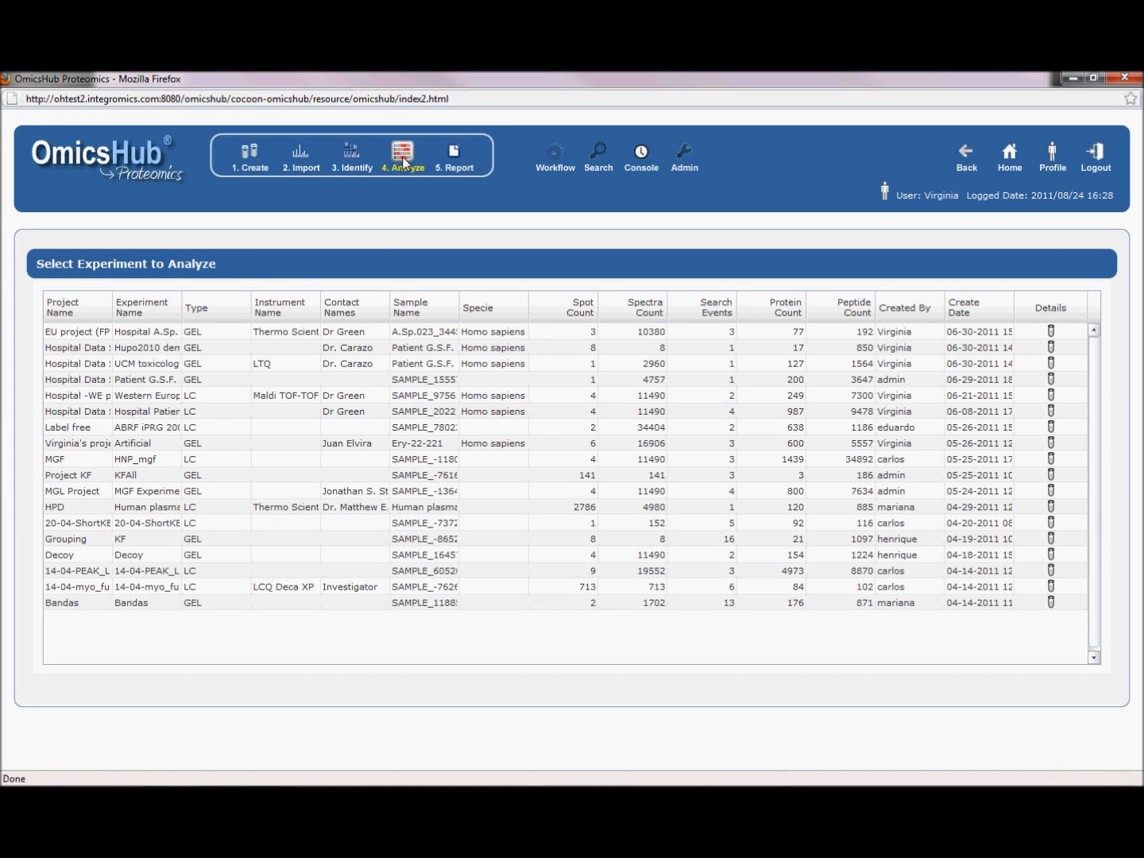
{"action": "left_click_drag", "start_coordinate": [182, 309], "coordinate": [243, 314]}
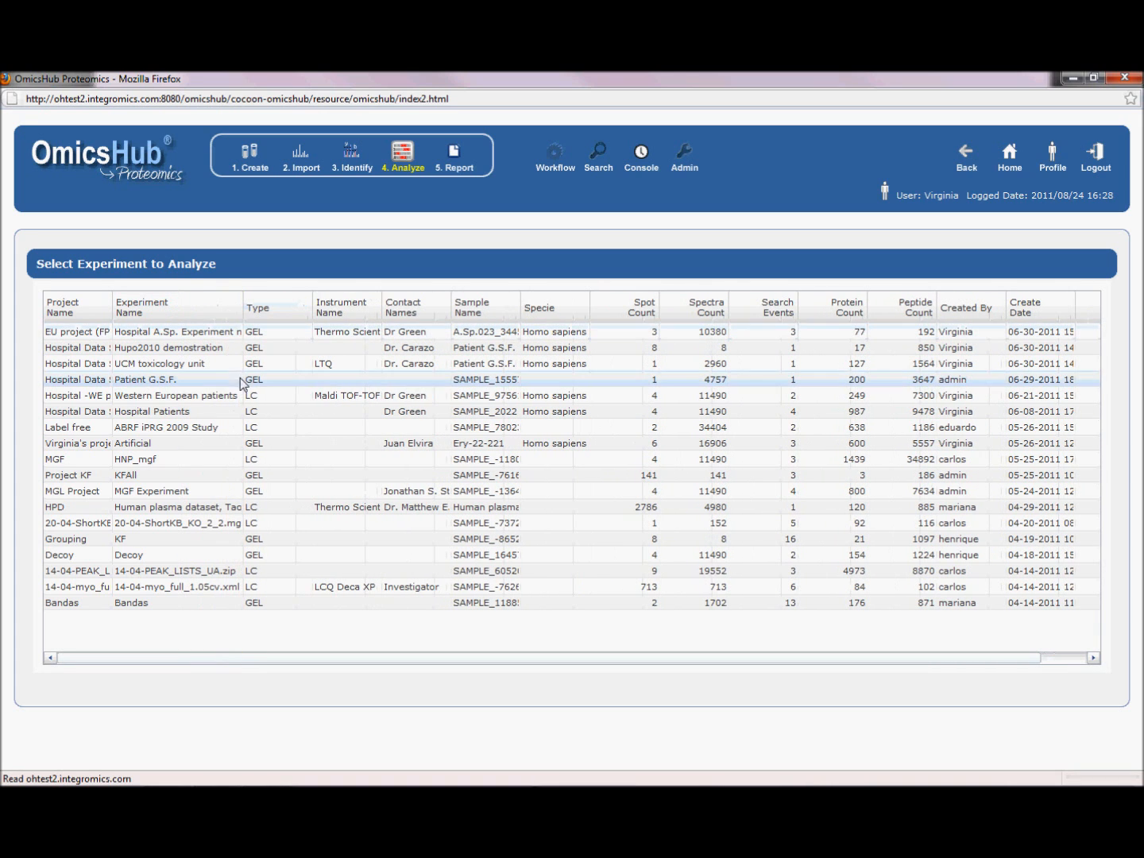
{"action": "left_click", "coordinate": [226, 399]}
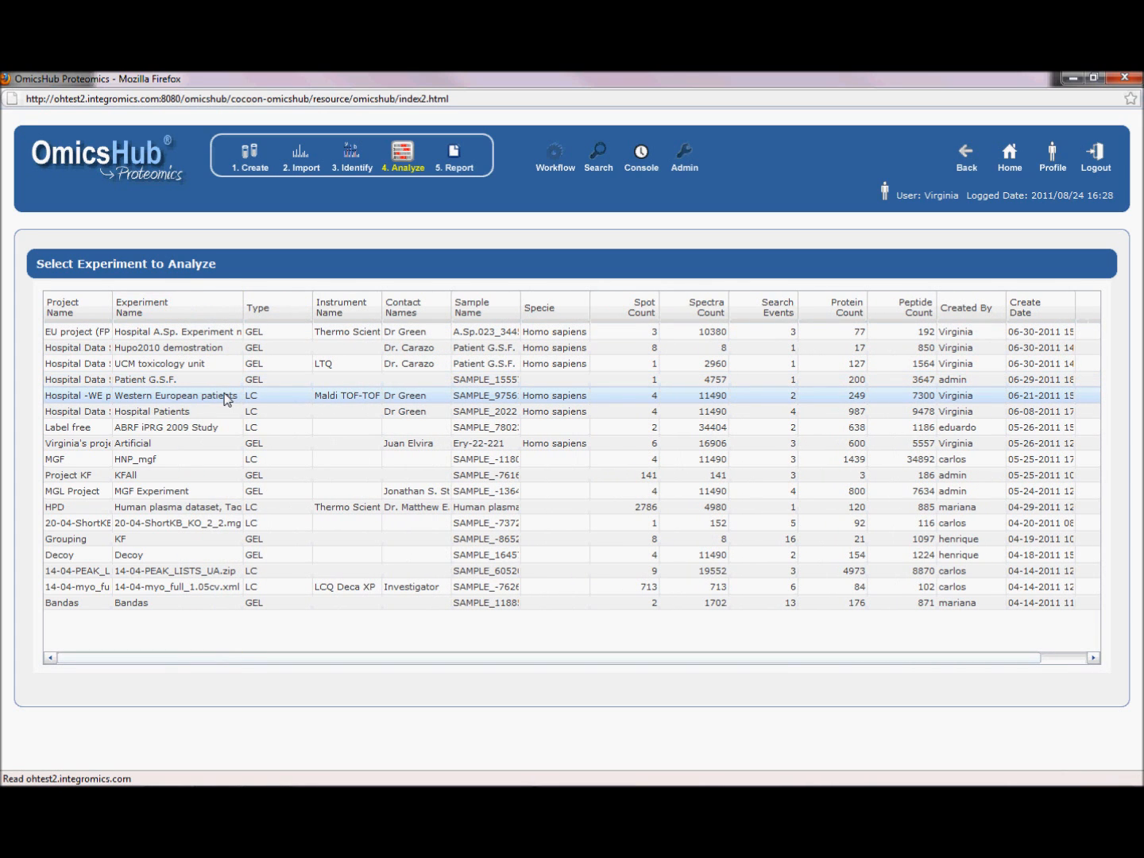
{"action": "double_click", "coordinate": [224, 398]}
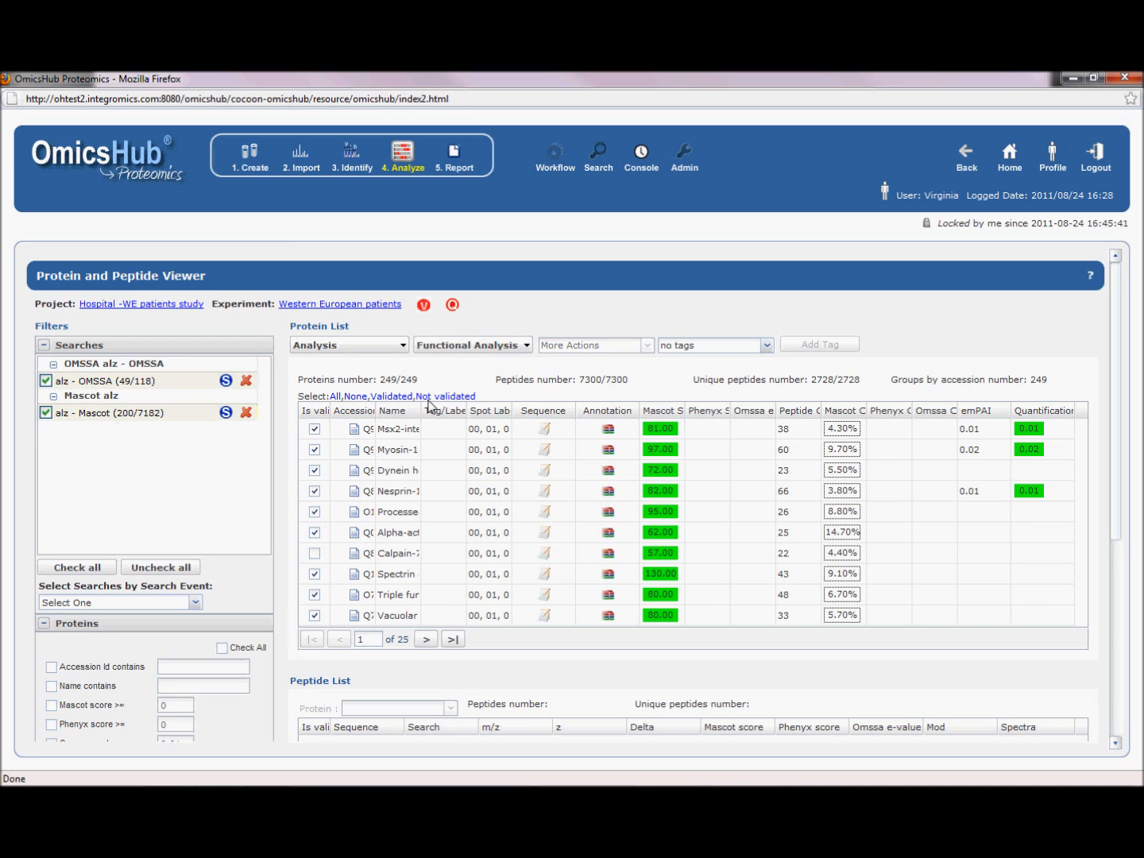
Step: Hide the Tag/Labels, Phenyx Score and Phenyx Coverage columns of the protein list and widen the Accession Id column
{"action": "left_click", "coordinate": [458, 411]}
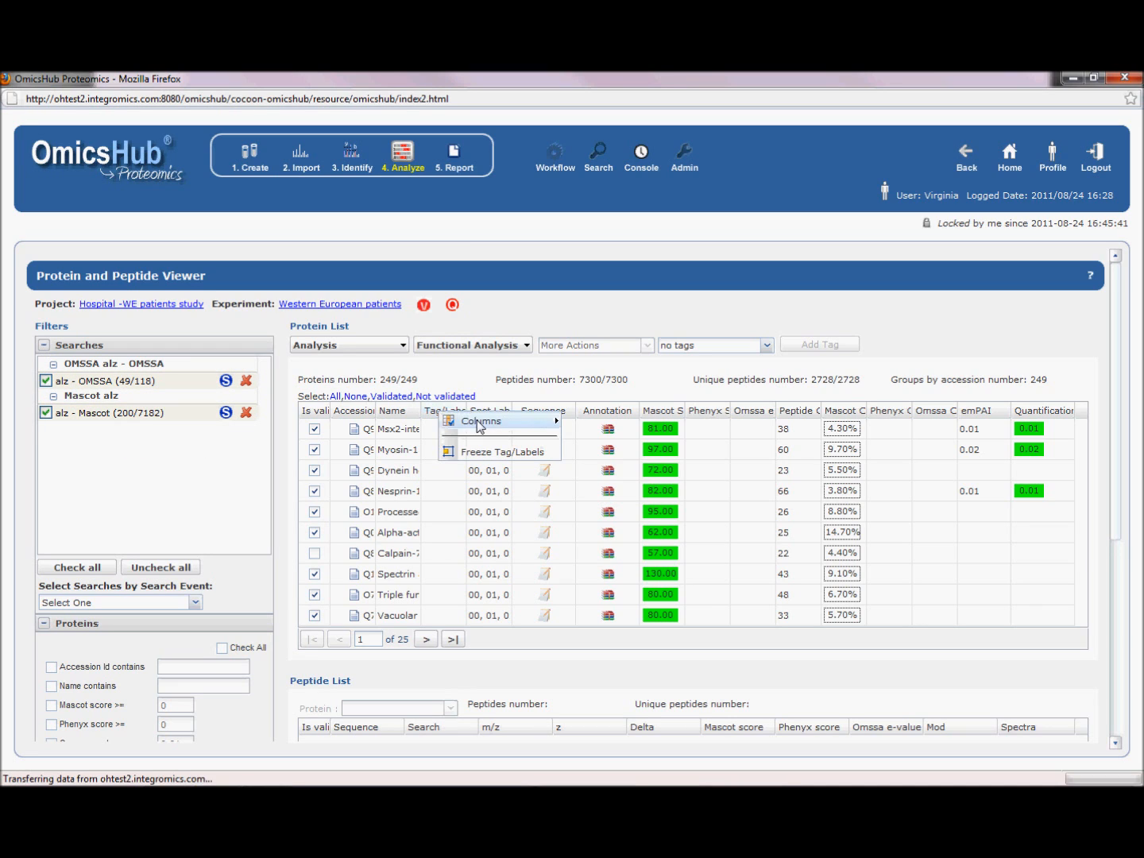
{"action": "mouse_move", "coordinate": [481, 422]}
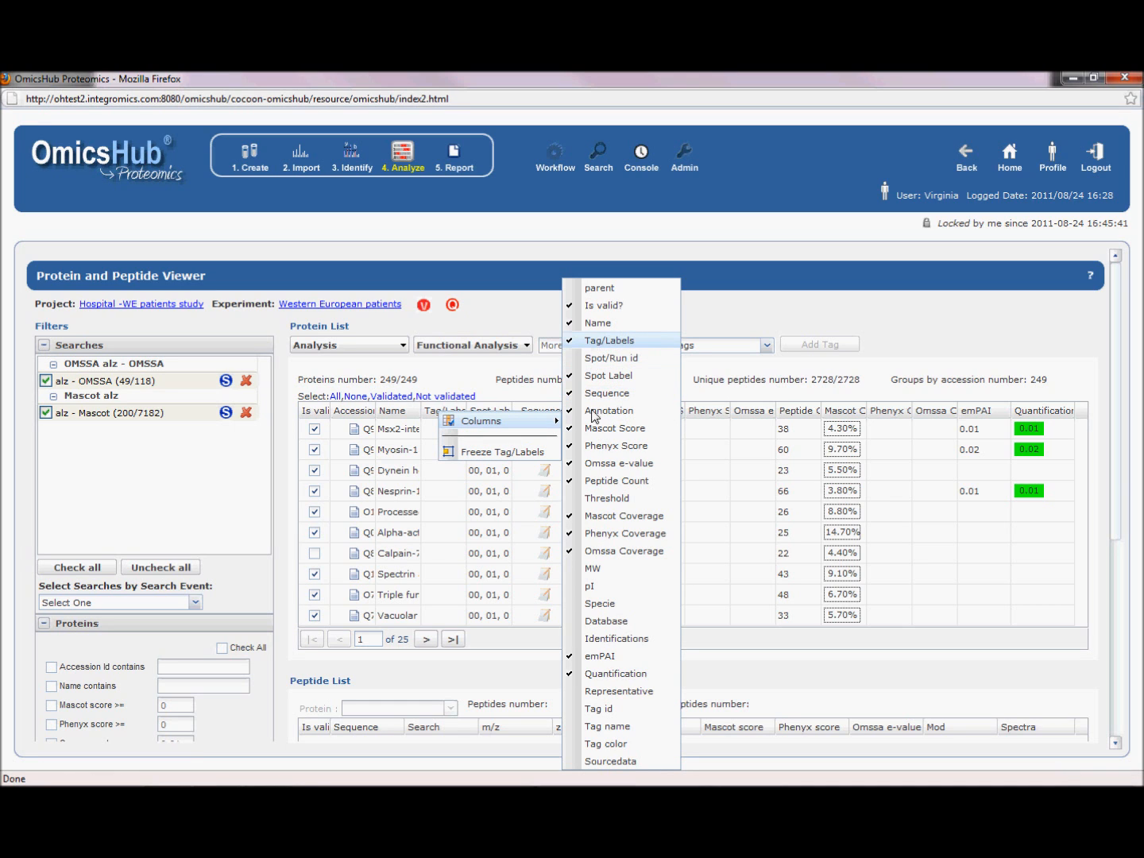
{"action": "left_click", "coordinate": [596, 340]}
{"action": "left_click", "coordinate": [598, 451]}
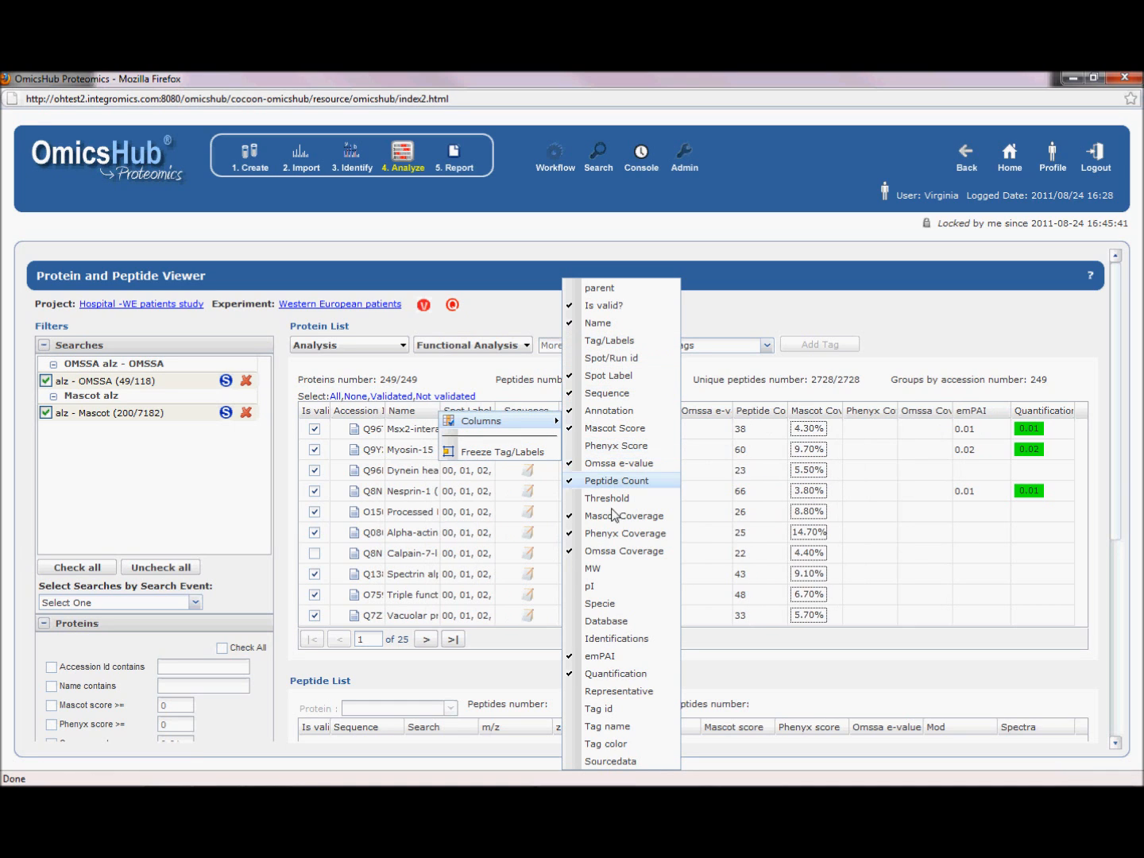
{"action": "left_click", "coordinate": [609, 538]}
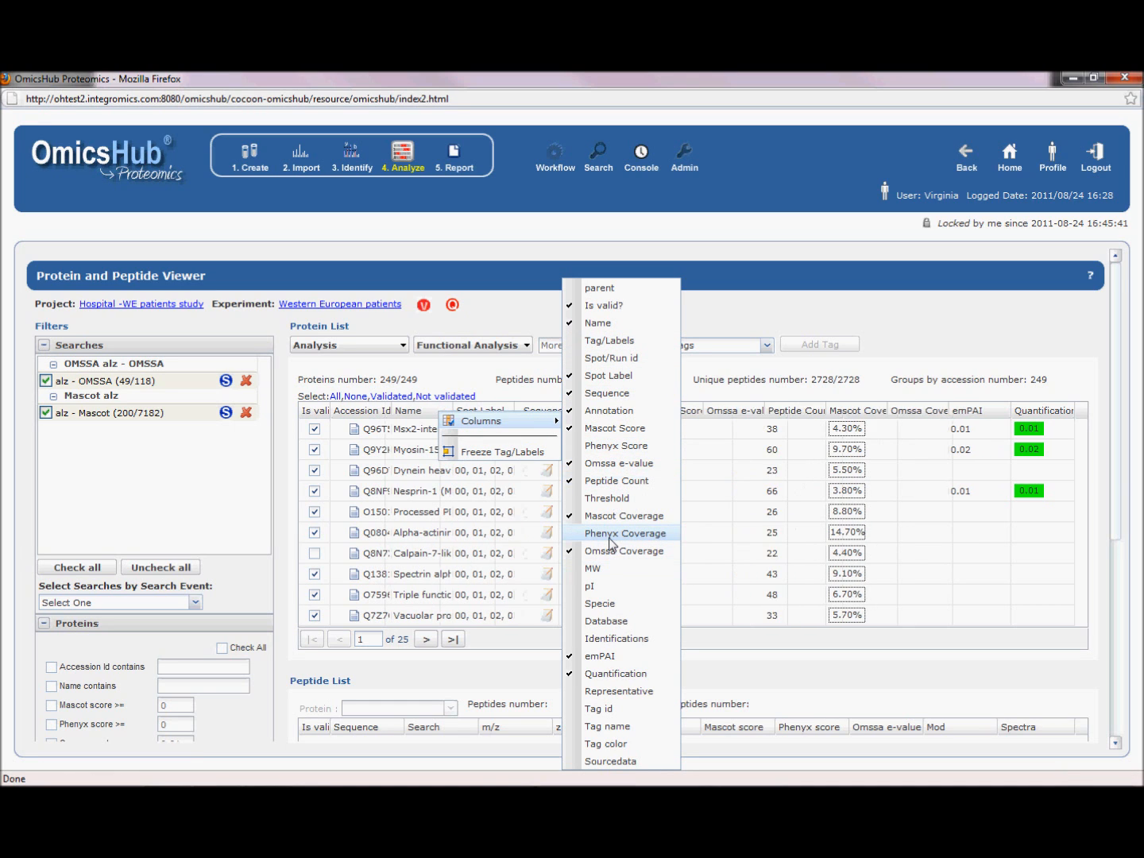
{"action": "left_click", "coordinate": [694, 381]}
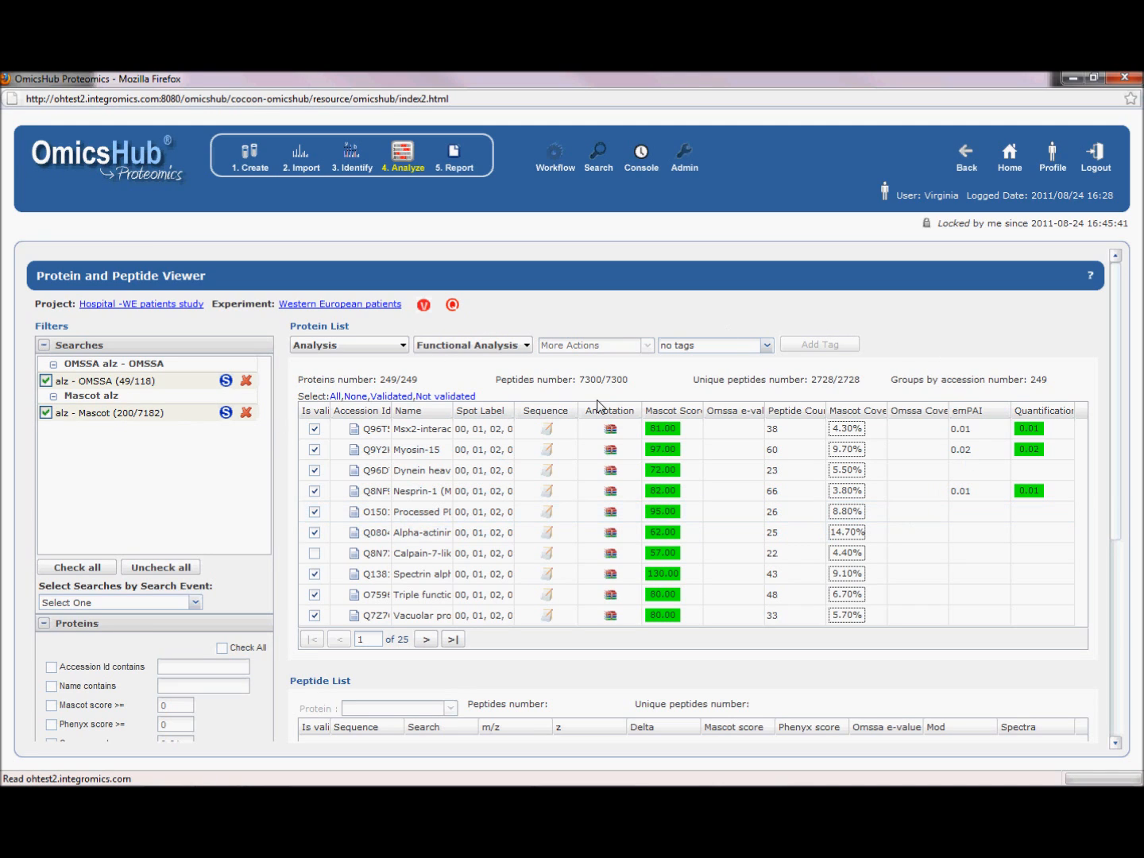
{"action": "scroll", "coordinate": [1116, 356], "scroll_direction": "down", "scroll_amount": 1}
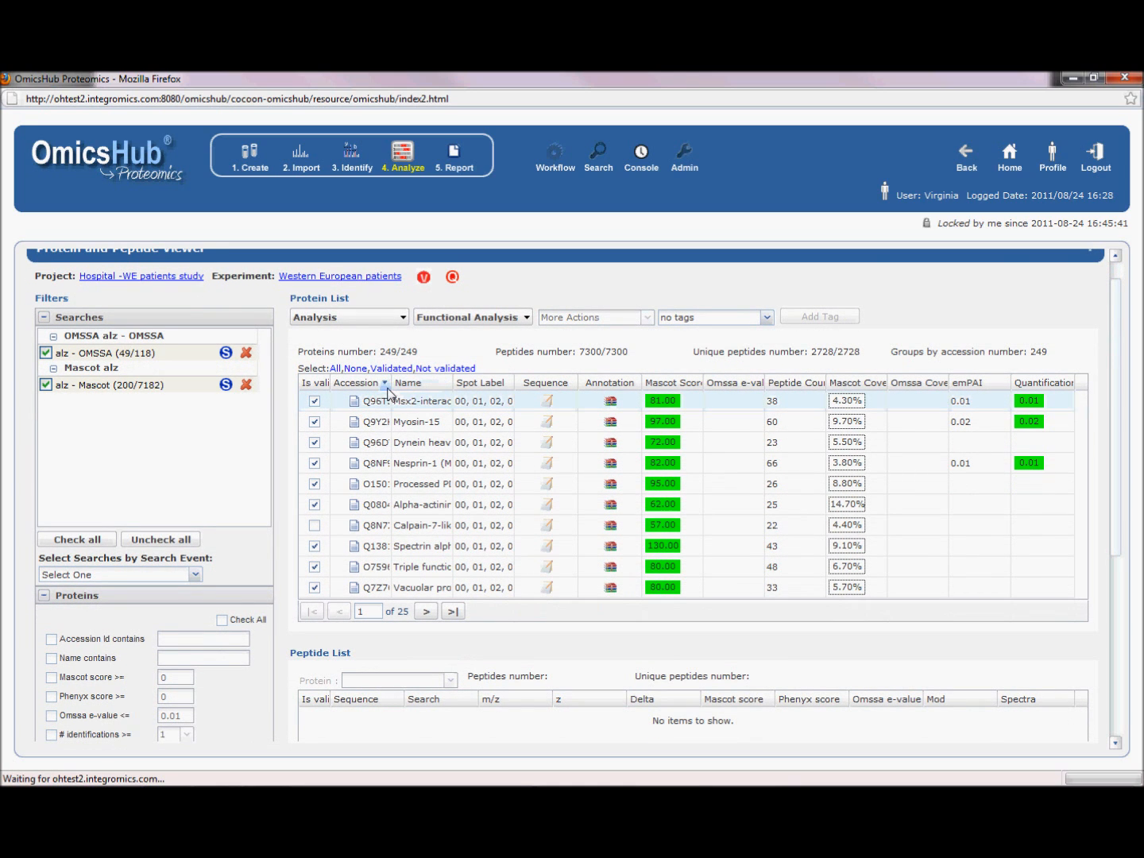
{"action": "left_click_drag", "start_coordinate": [391, 385], "coordinate": [411, 384]}
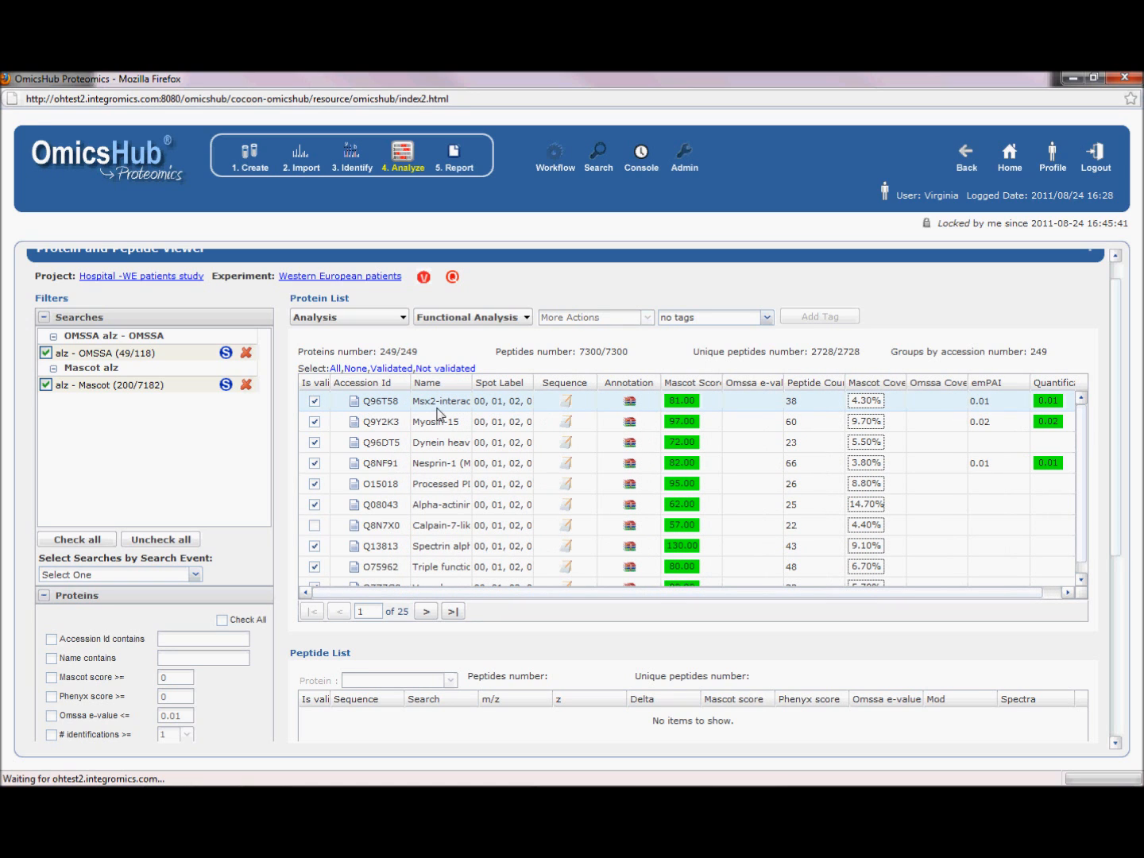
Step: Select protein Q96DT5 in the protein list, examine its full sequence with the matched peptides, and close the sequence
{"action": "left_click", "coordinate": [476, 445]}
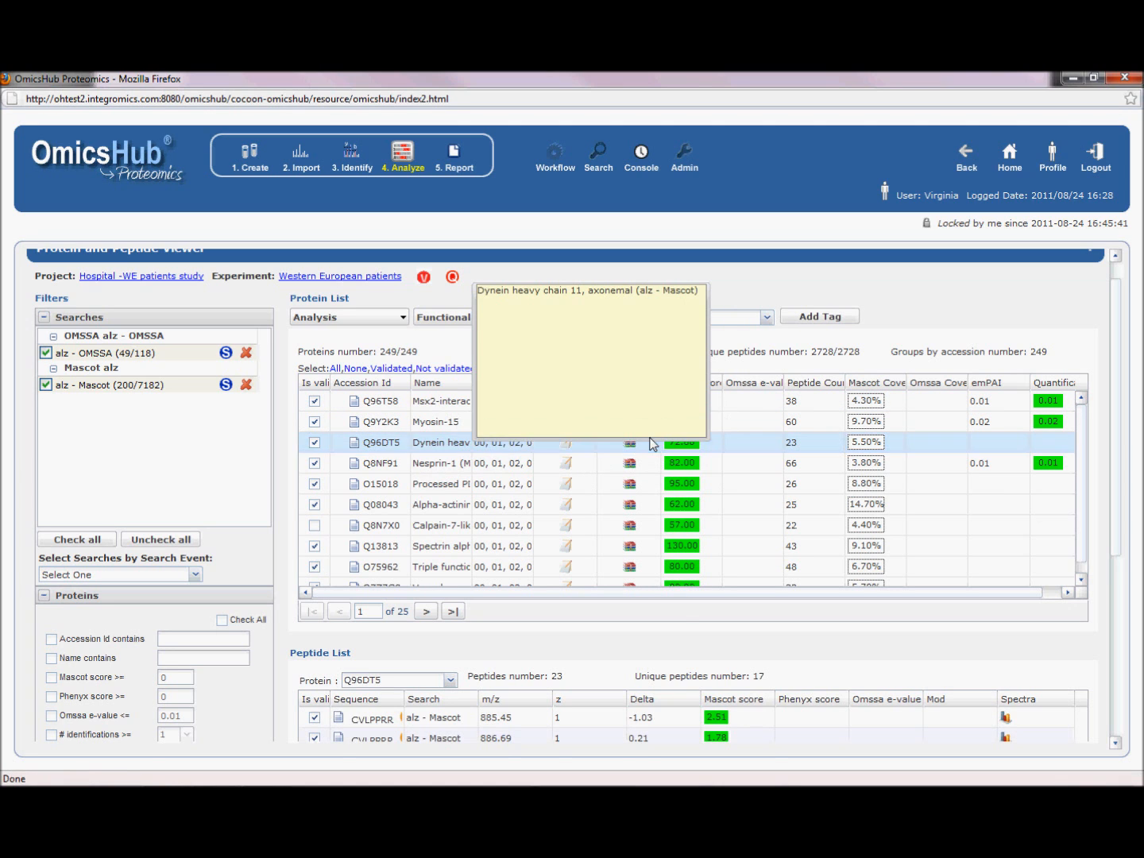
{"action": "left_click", "coordinate": [566, 444]}
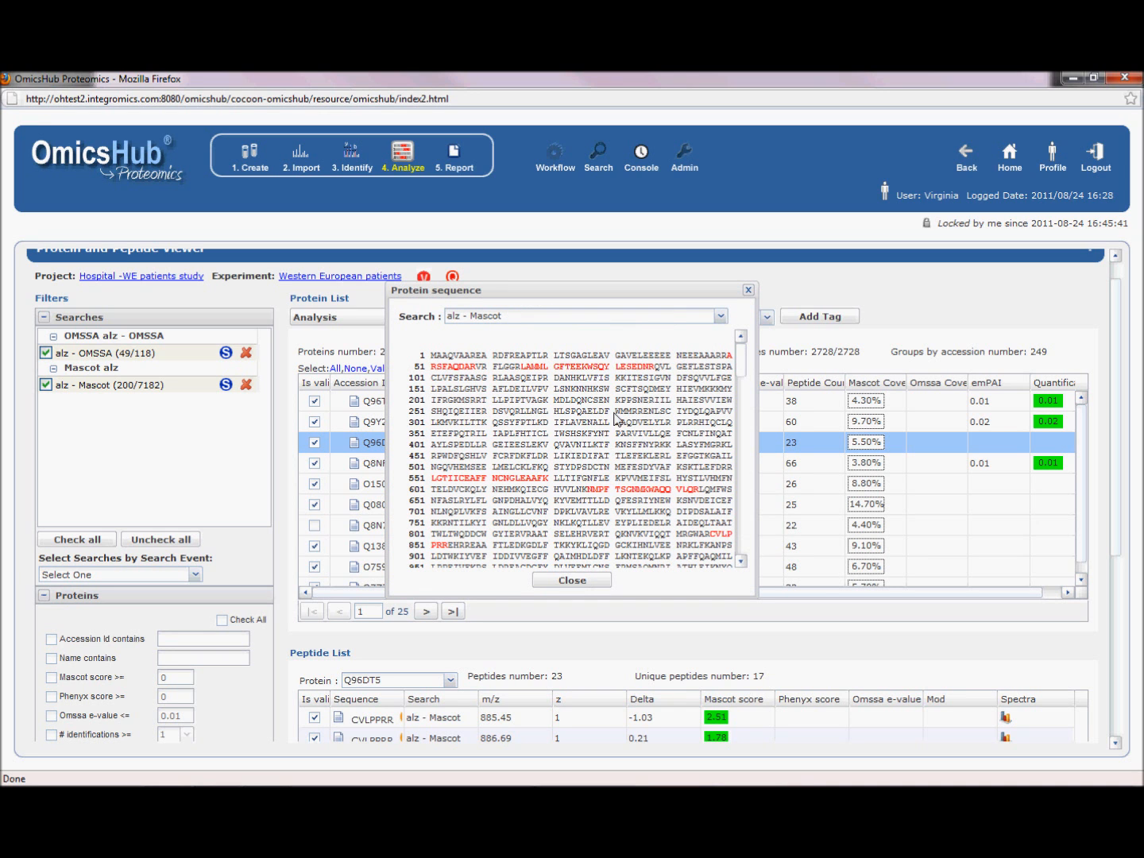
{"action": "scroll", "coordinate": [663, 402], "scroll_direction": "down", "scroll_amount": 2}
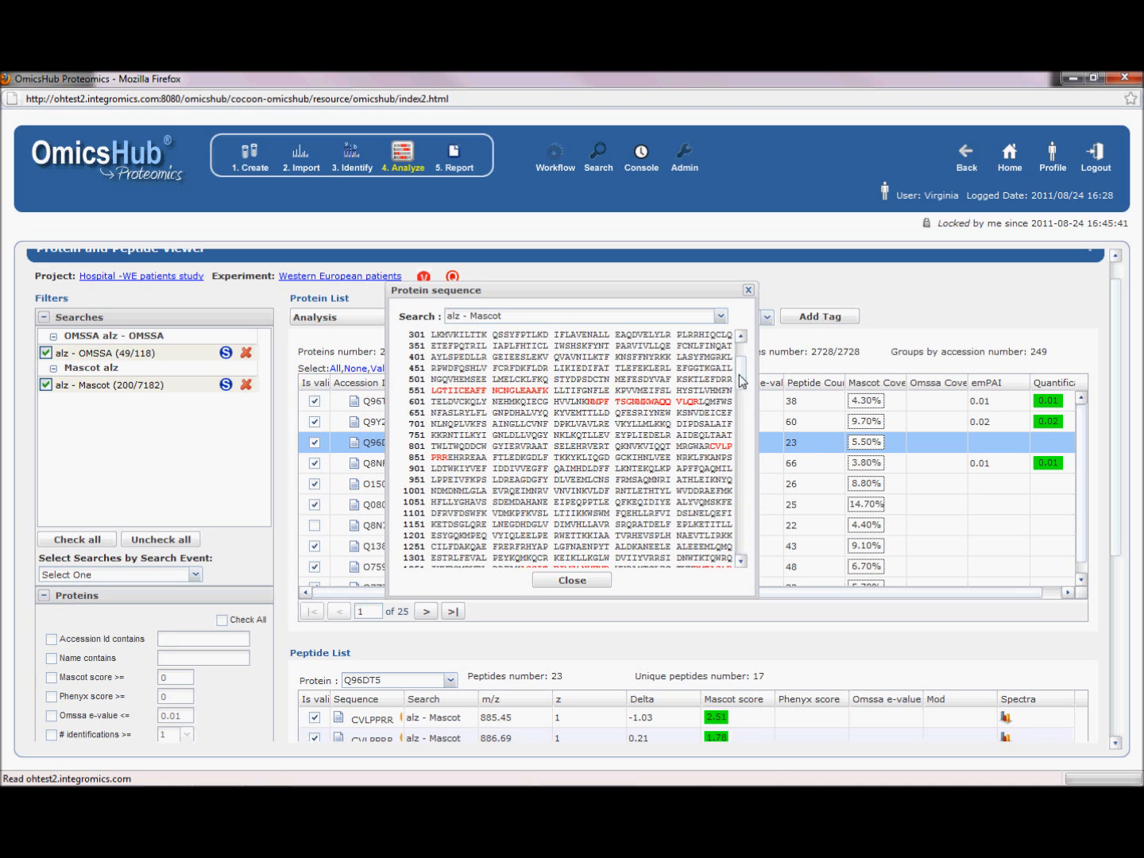
{"action": "left_click_drag", "start_coordinate": [742, 381], "coordinate": [743, 549]}
{"action": "left_click", "coordinate": [598, 578]}
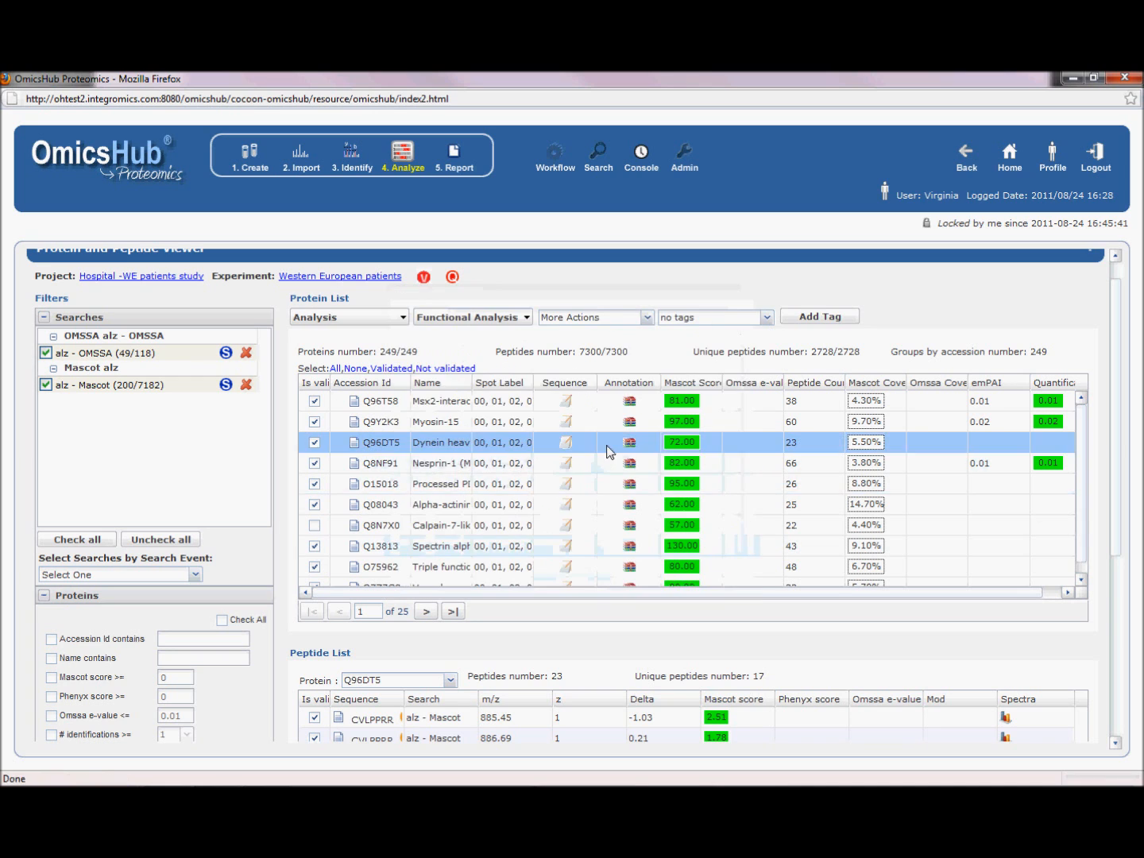
Step: Read through the annotation information of protein Q96DT5, down to its keywords and description, and close it
{"action": "left_click", "coordinate": [630, 444]}
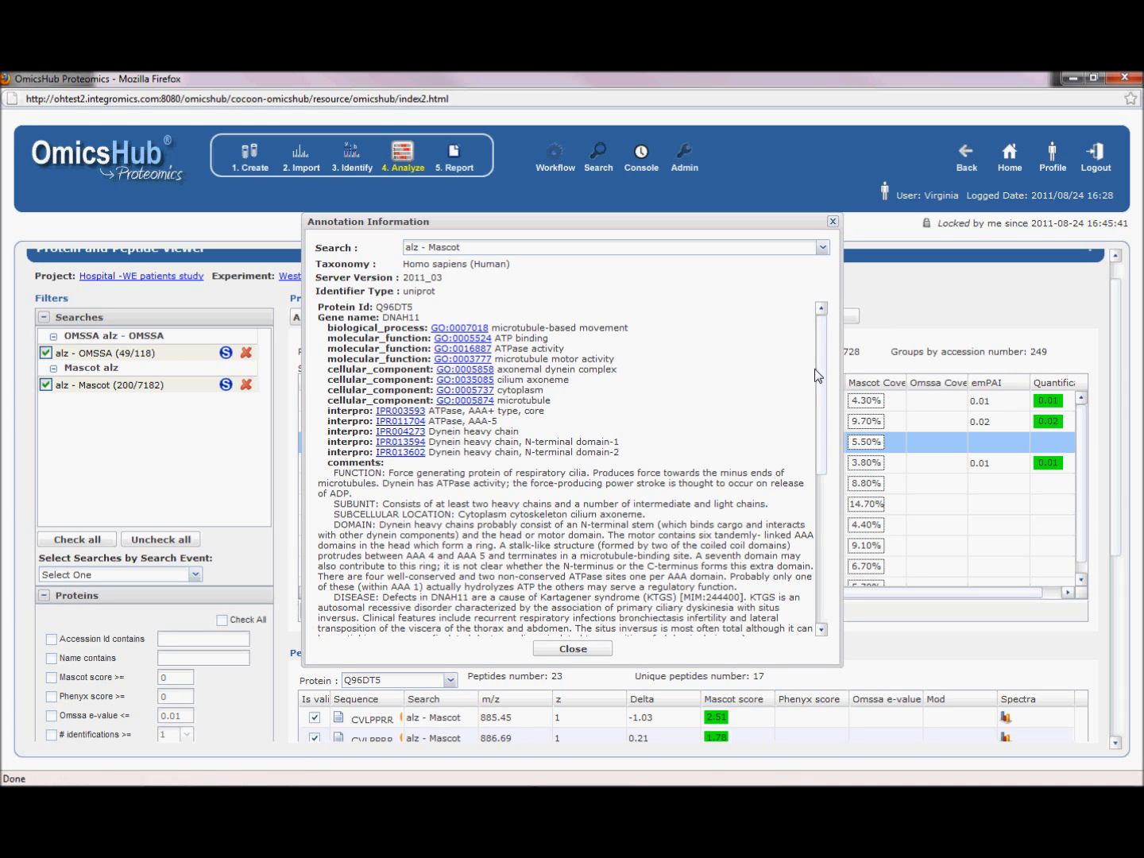
{"action": "mouse_move", "coordinate": [825, 371]}
{"action": "left_mouse_down"}
{"action": "mouse_move", "coordinate": [824, 496]}
{"action": "mouse_move", "coordinate": [758, 509]}
{"action": "left_mouse_up"}
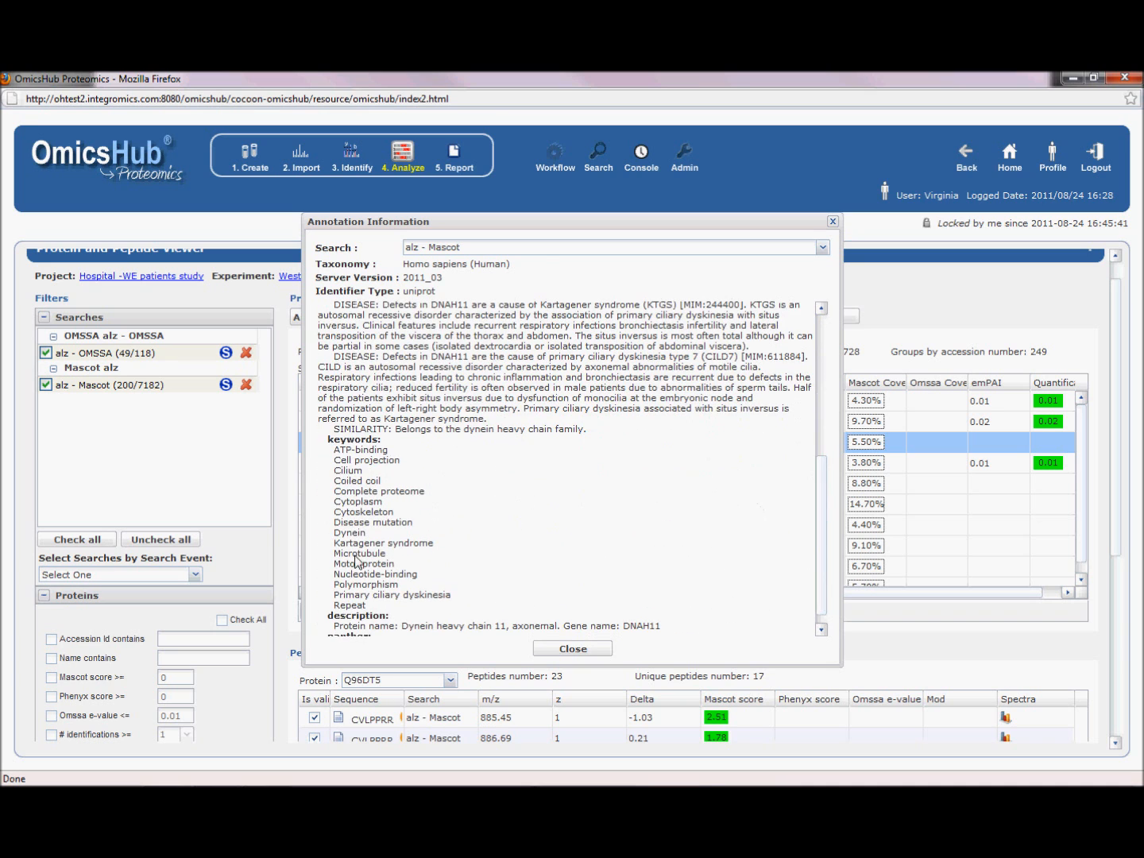
{"action": "left_click_drag", "start_coordinate": [821, 486], "coordinate": [823, 504]}
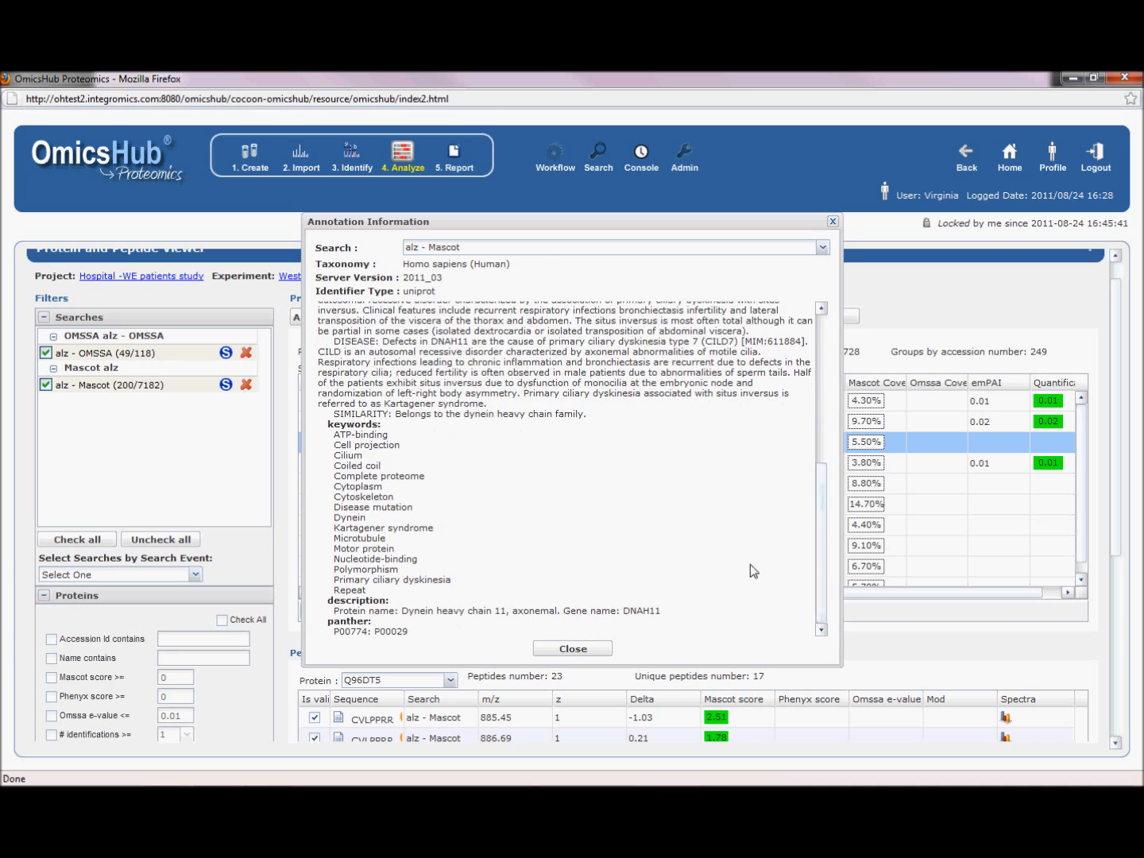
{"action": "left_click", "coordinate": [569, 648]}
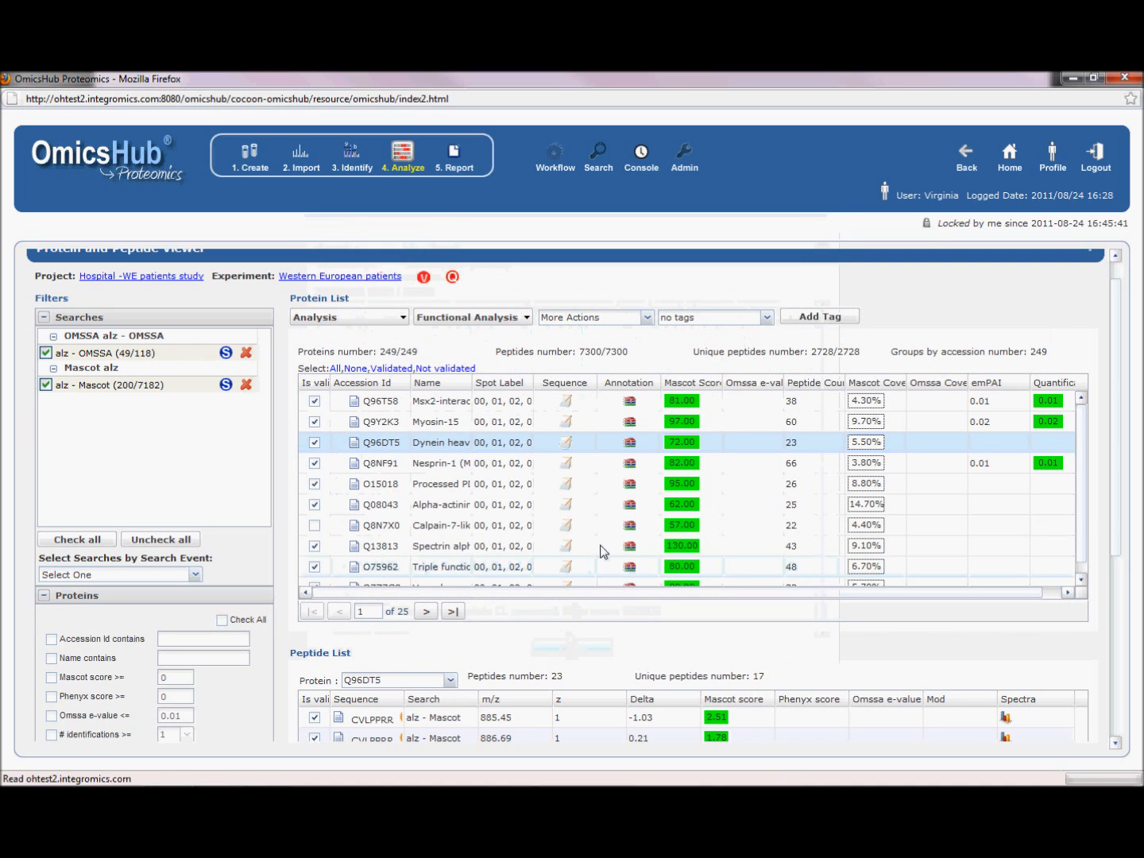